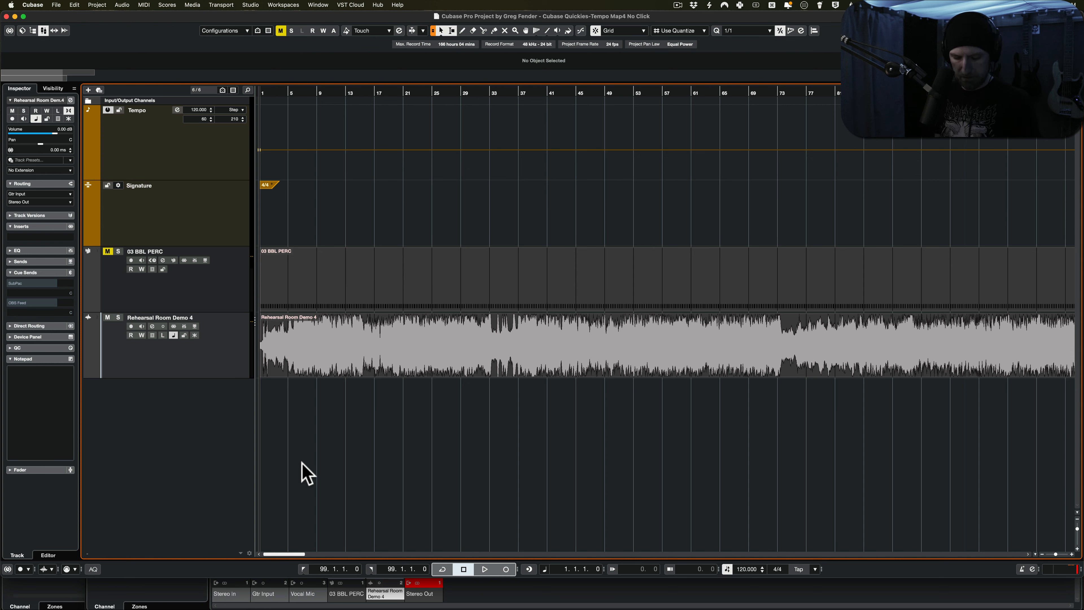
# Play the Rehearsal Room Demo 4 recording from bar 1 and examine its full waveform against the bar grid.
pyautogui.press('space')
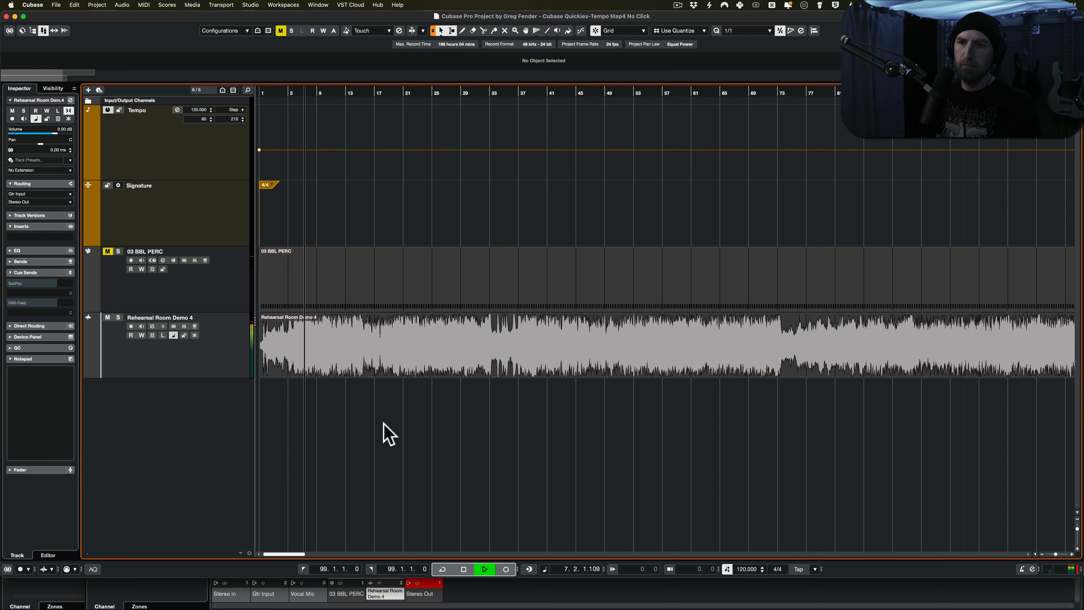
pyautogui.press('space')
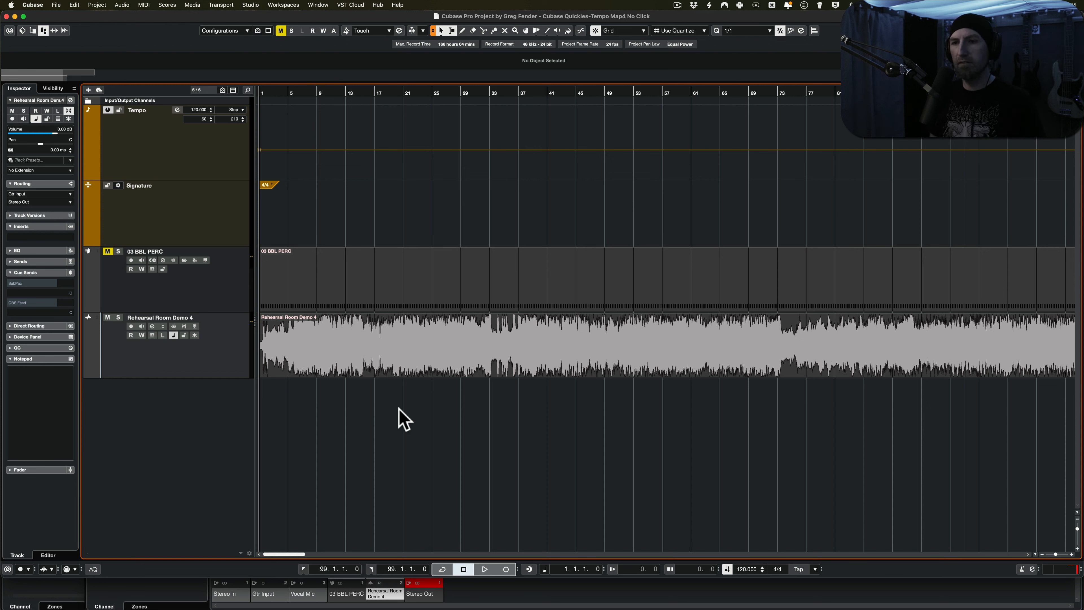
pyautogui.scroll(-3, 409, 414)
pyautogui.scroll(3, 409, 414)
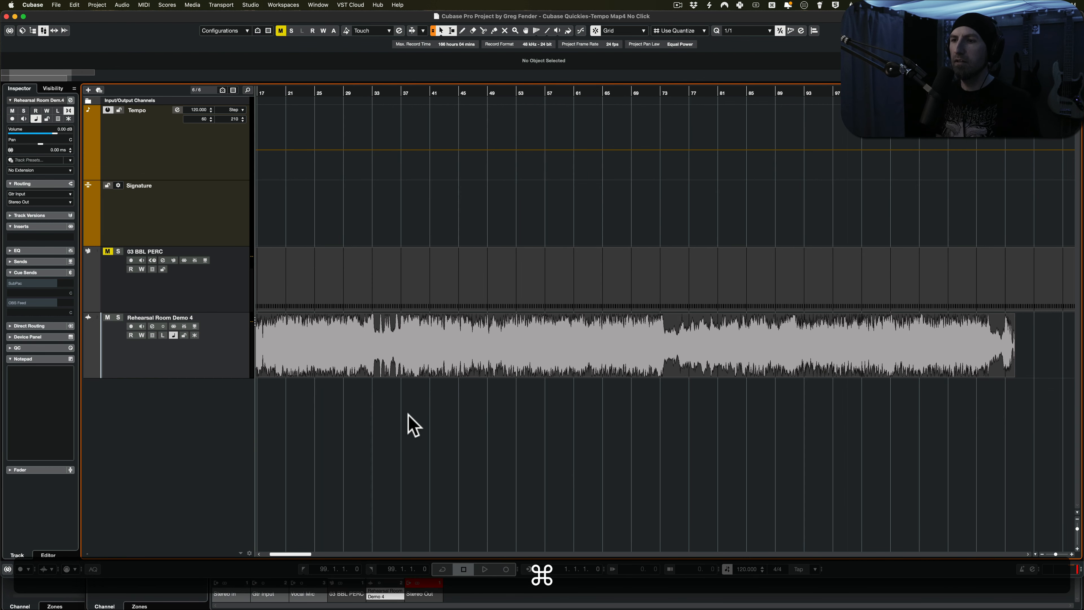
pyautogui.hscroll(-3, 408, 414)
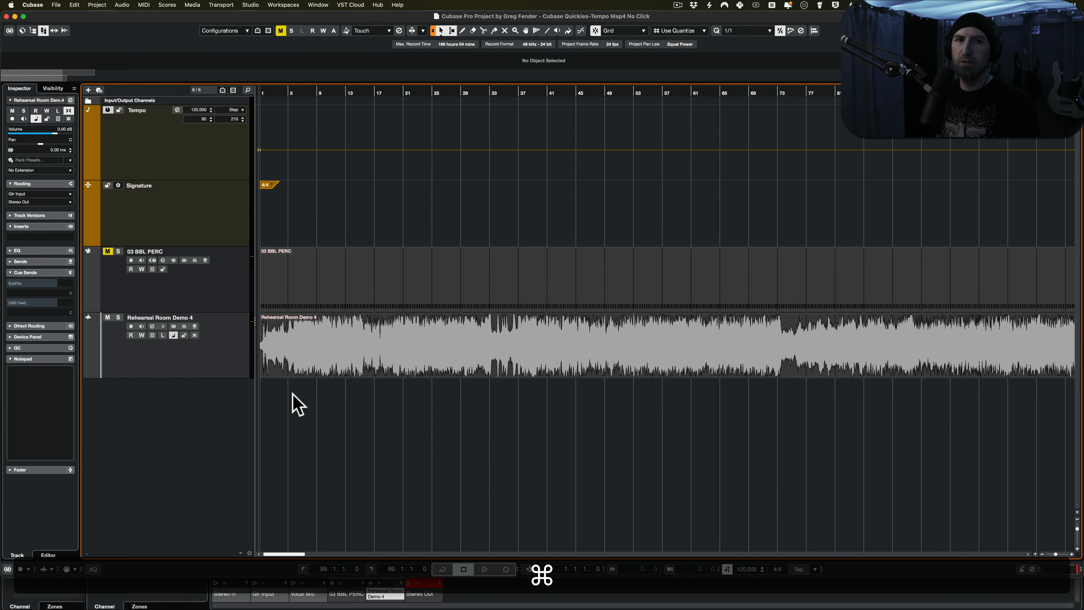
pyautogui.scroll(-3, 538, 405)
pyautogui.scroll(3, 538, 406)
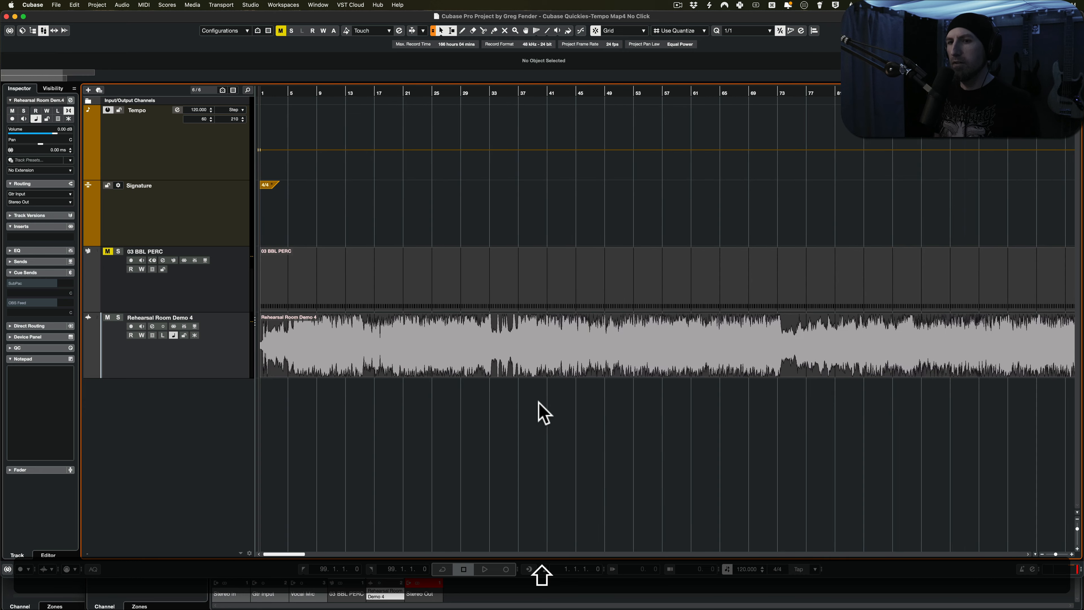
pyautogui.scroll(2, 310, 364)
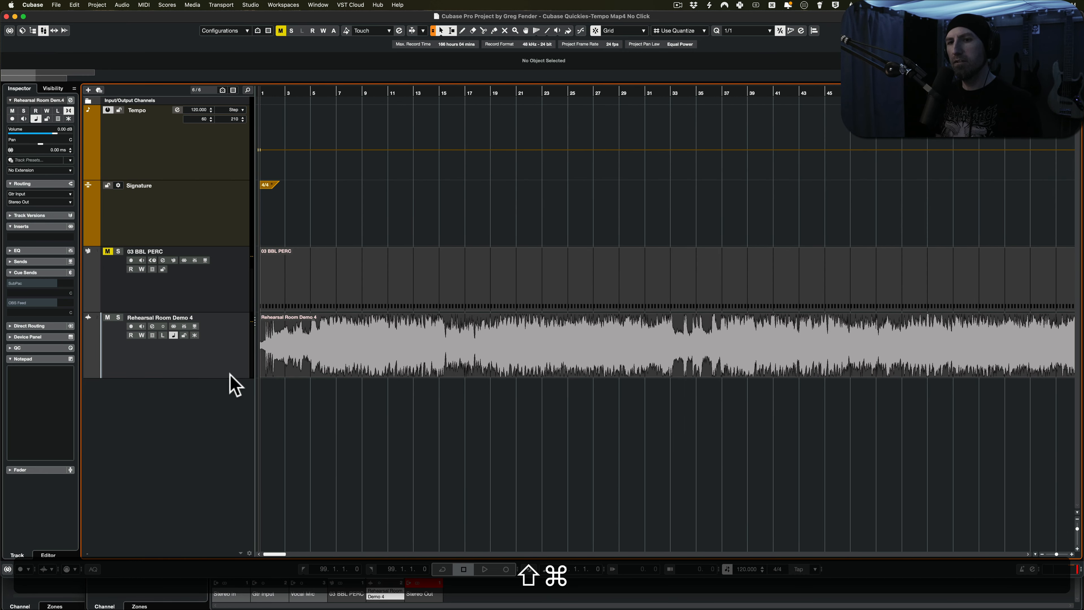
pyautogui.scroll(3, 279, 373)
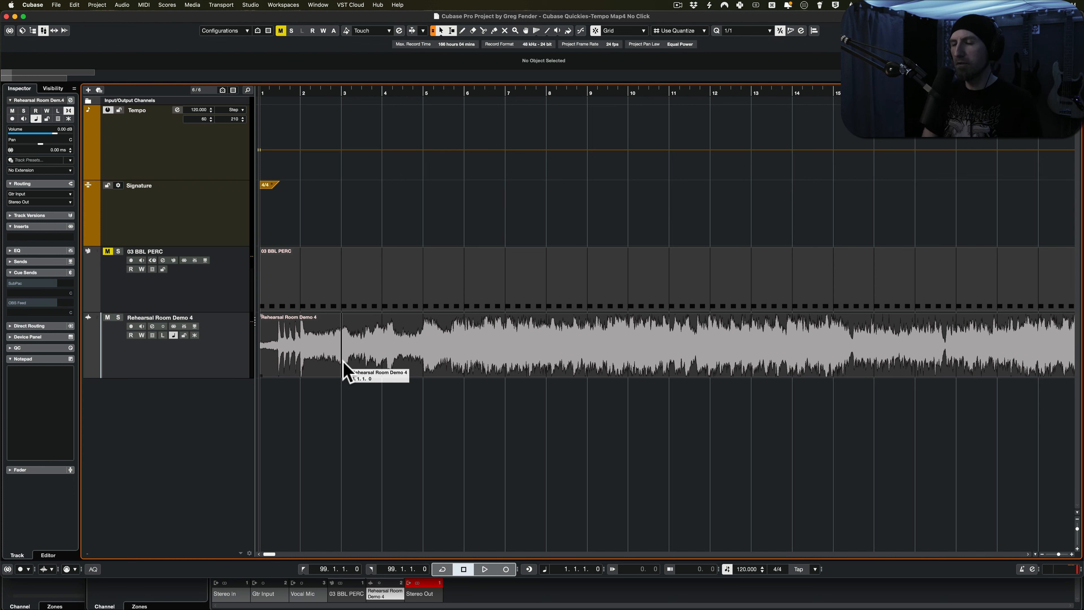
# Trim the lead-in of the Rehearsal Room Demo 4 event up to its first hit and move the event to bar 1.
pyautogui.click(275, 356)
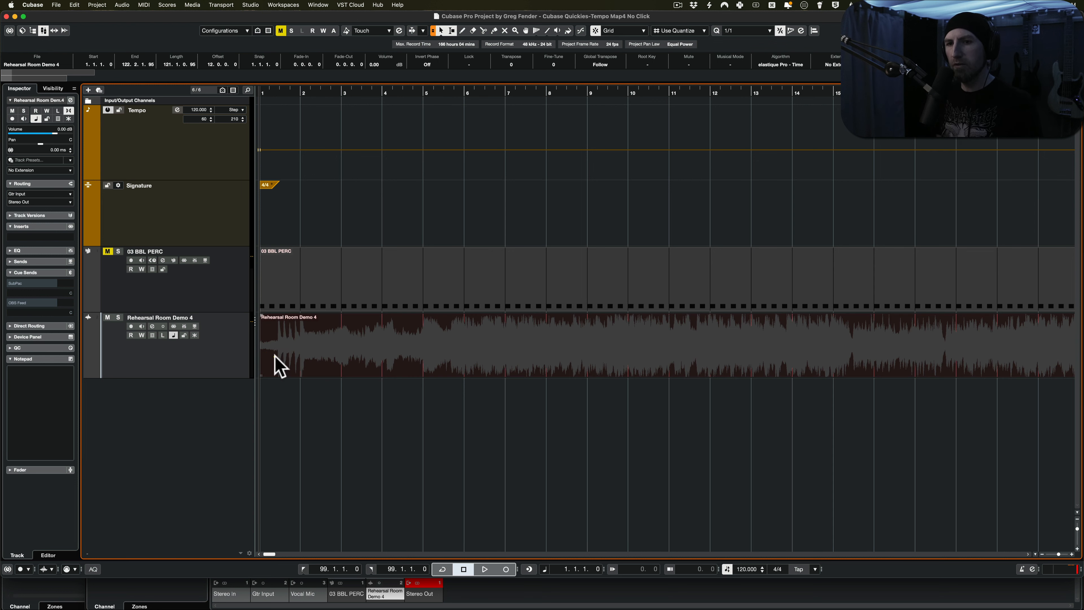
pyautogui.click(272, 377)
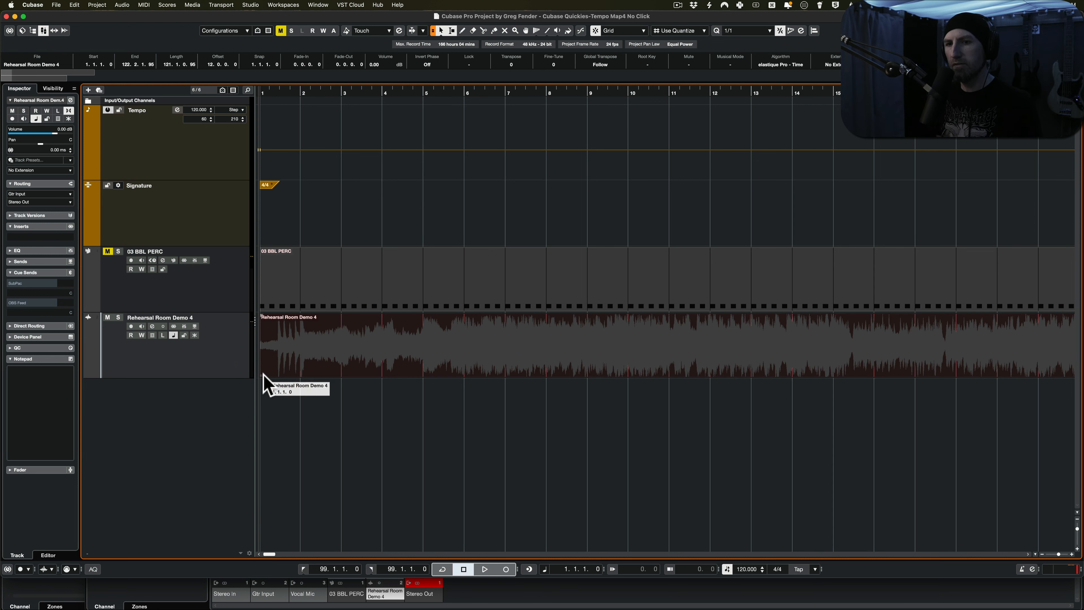
pyautogui.click(263, 375)
pyautogui.scroll(4, 267, 373)
pyautogui.hscroll(-2, 268, 373)
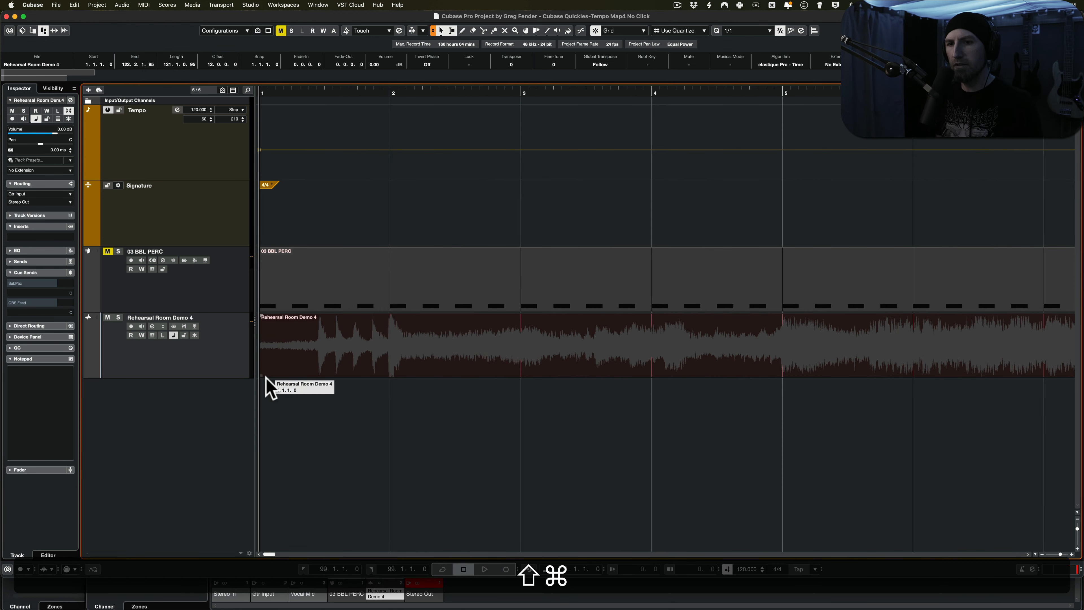
pyautogui.moveTo(262, 375); pyautogui.dragTo(320, 363)
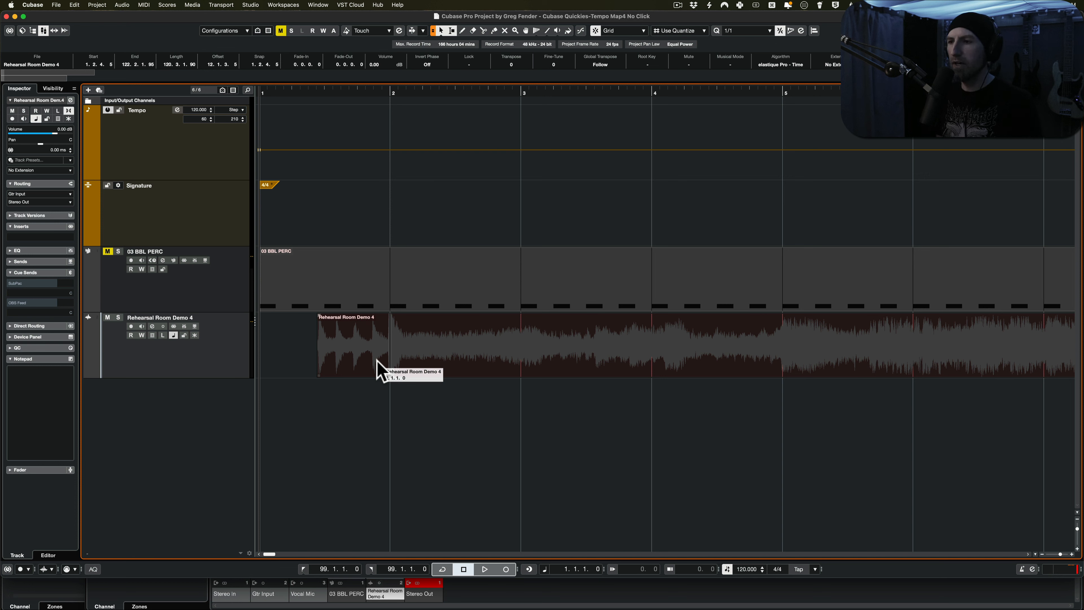
pyautogui.moveTo(368, 370); pyautogui.dragTo(351, 361)
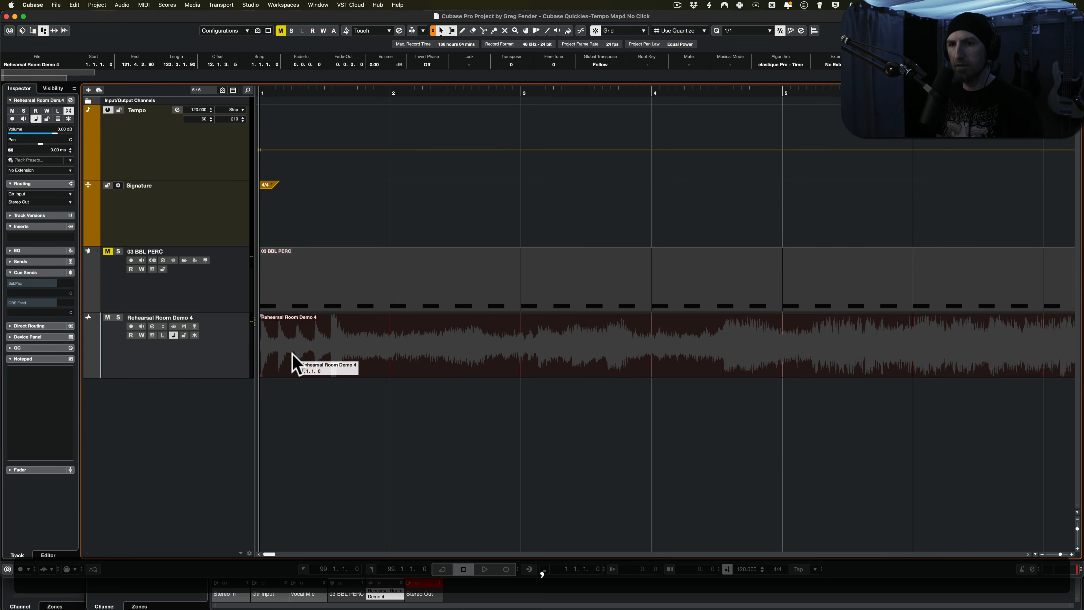
# Audition the demo's count-in and set the project tempo to 219 BPM, aligning the hit after the count with bar 2.
pyautogui.press('space')
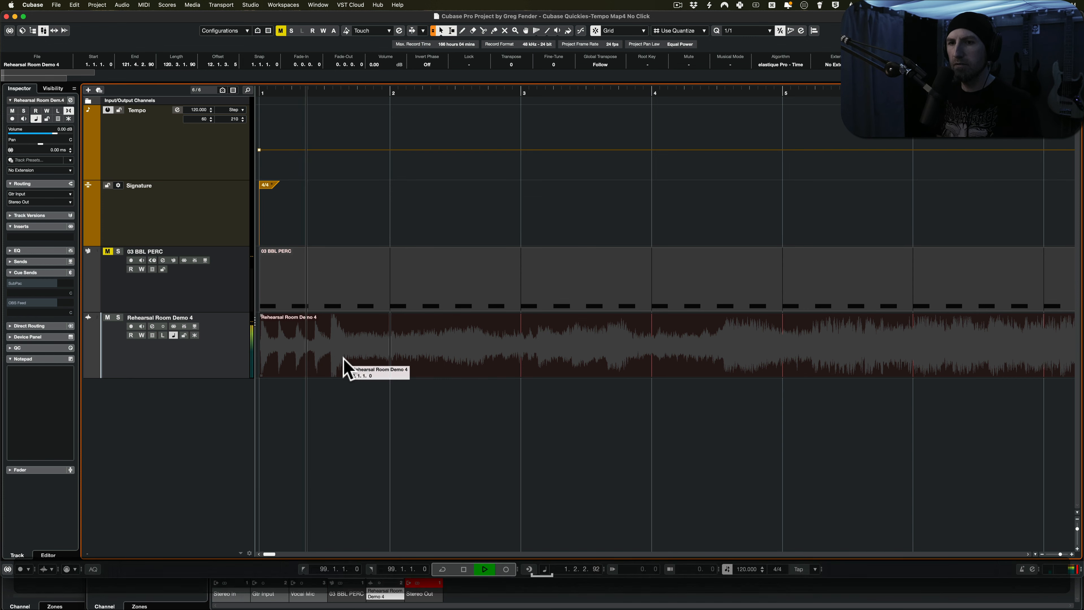
pyautogui.press('space')
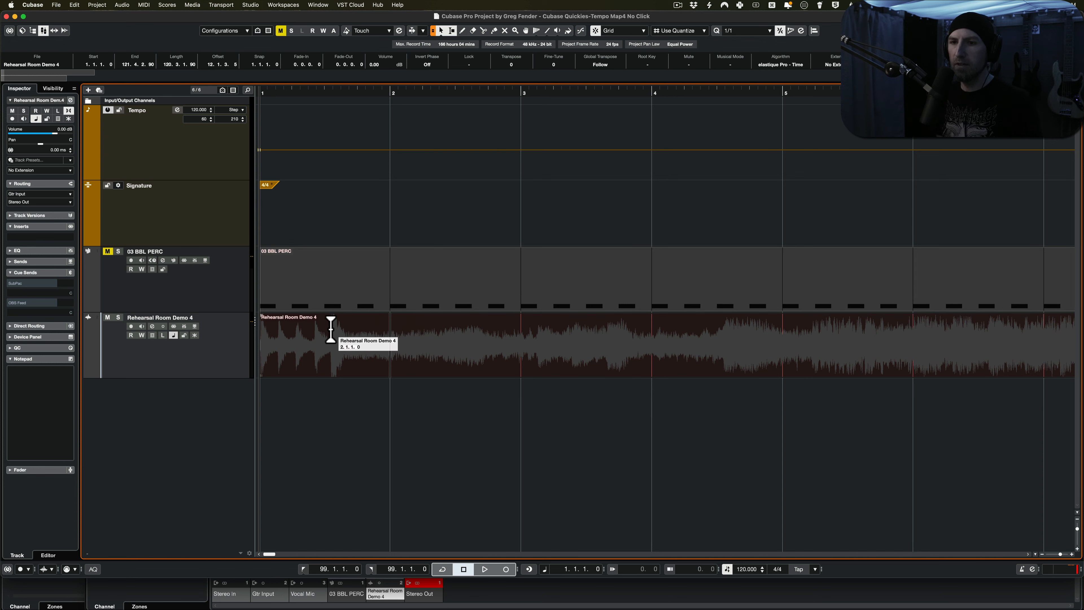
pyautogui.moveTo(743, 571); pyautogui.dragTo(752, 442)
# Unmute the 03 BBL PERC track and play it together with the demo from bar 1 to compare their timing.
pyautogui.click(125, 298)
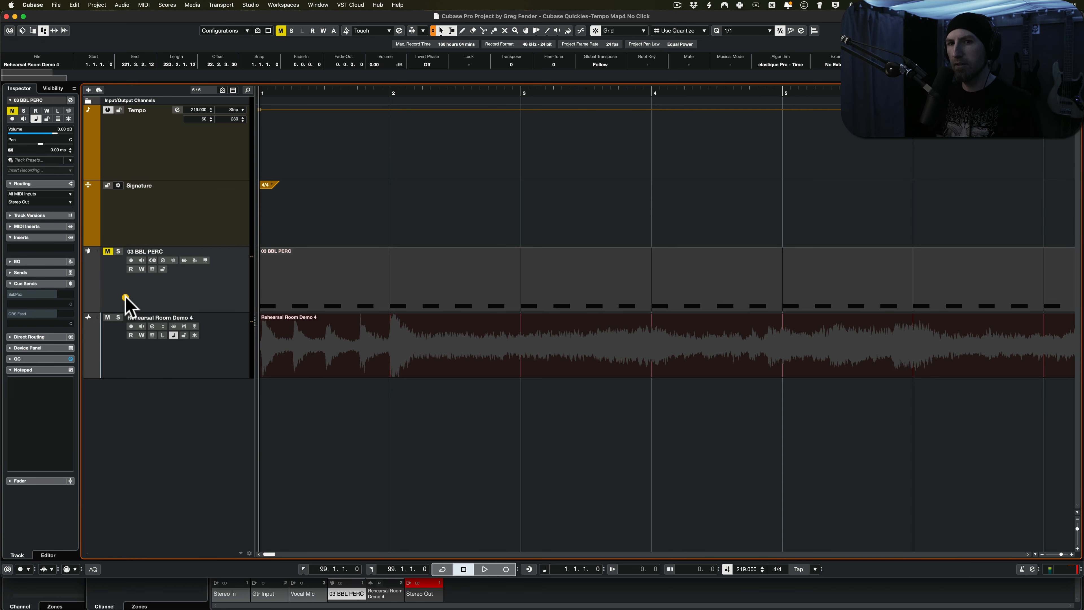
pyautogui.click(109, 249)
pyautogui.press('space')
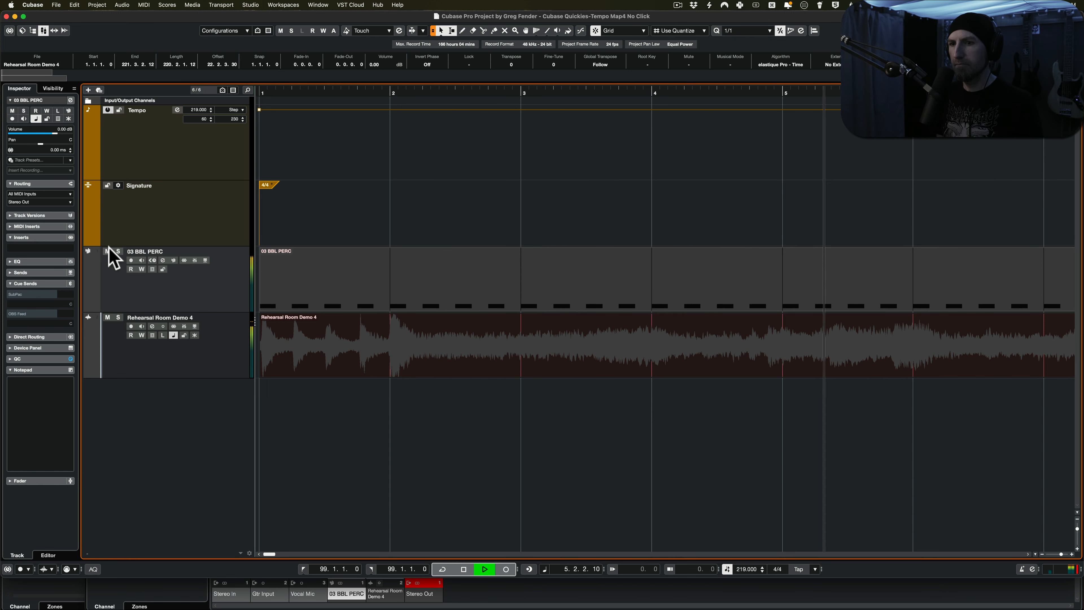
pyautogui.press('space')
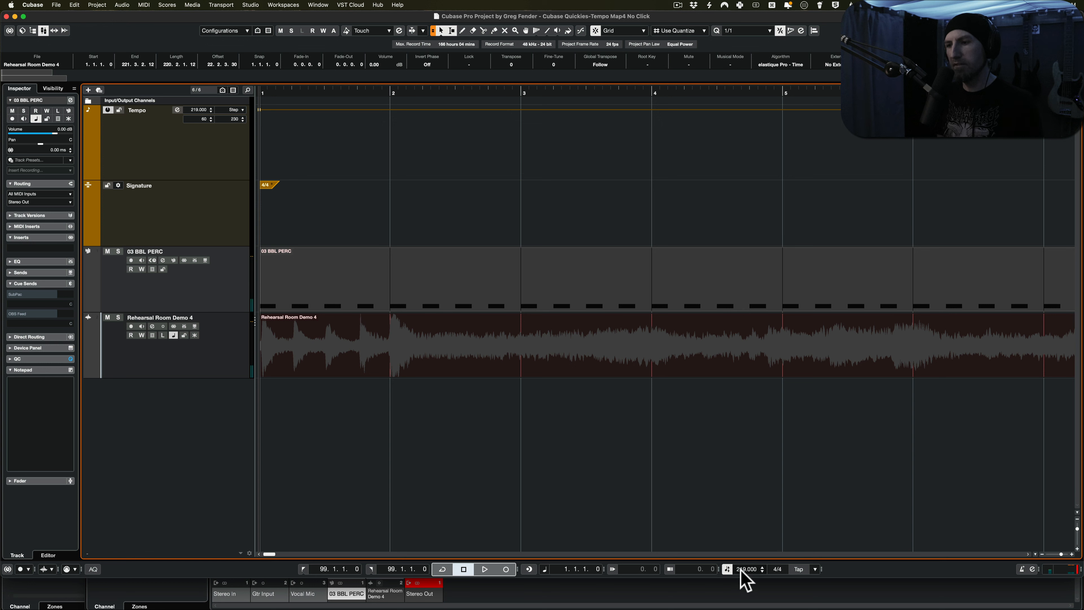
pyautogui.press('space')
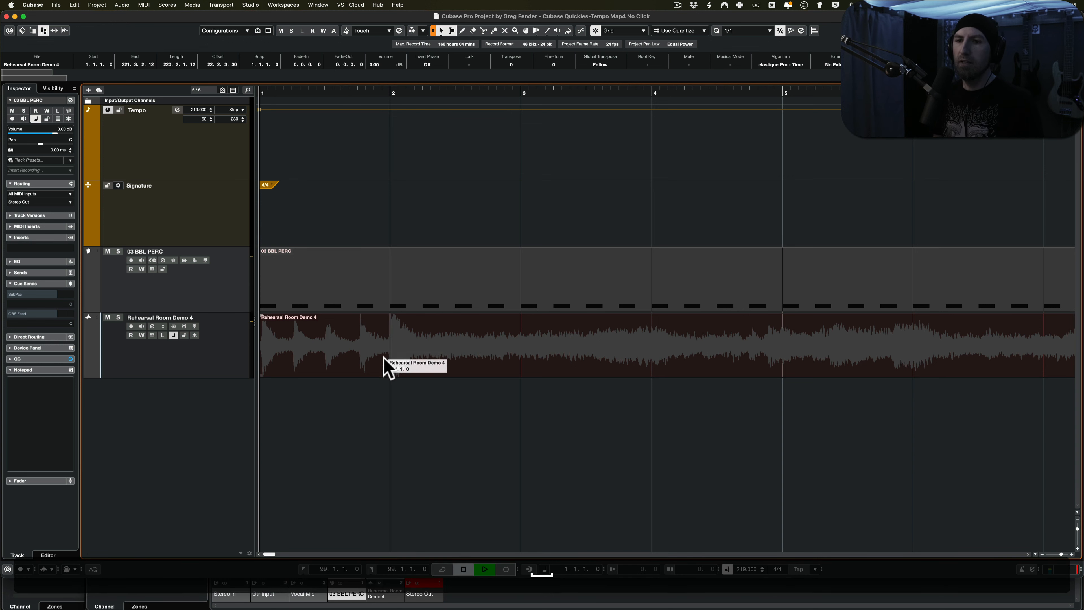
pyautogui.press('space')
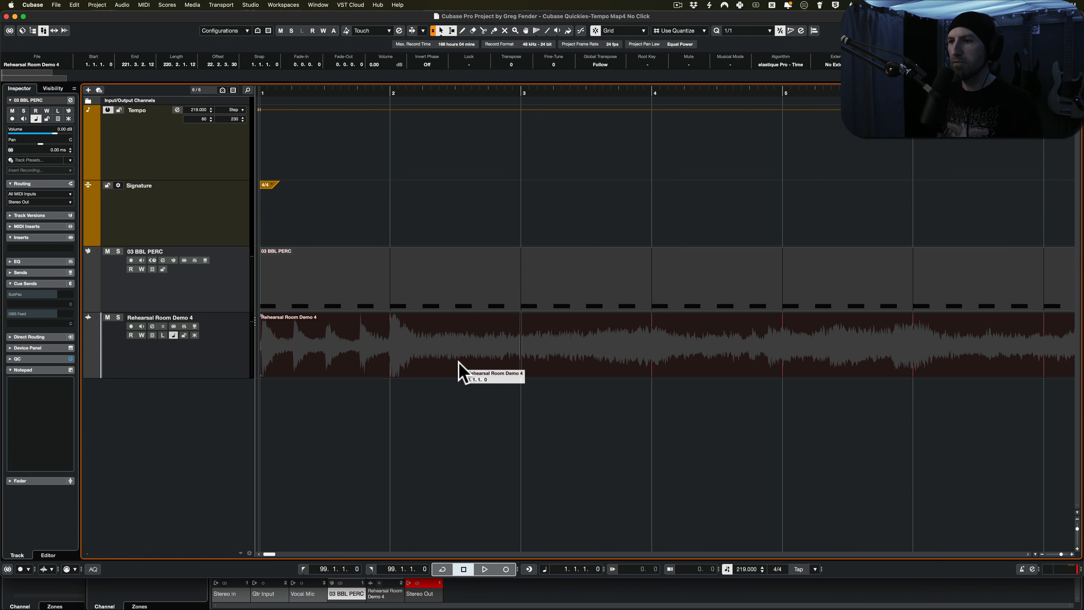
# Activate the Time Warp tool in Warp Grid mode.
pyautogui.scroll(-3, 564, 395)
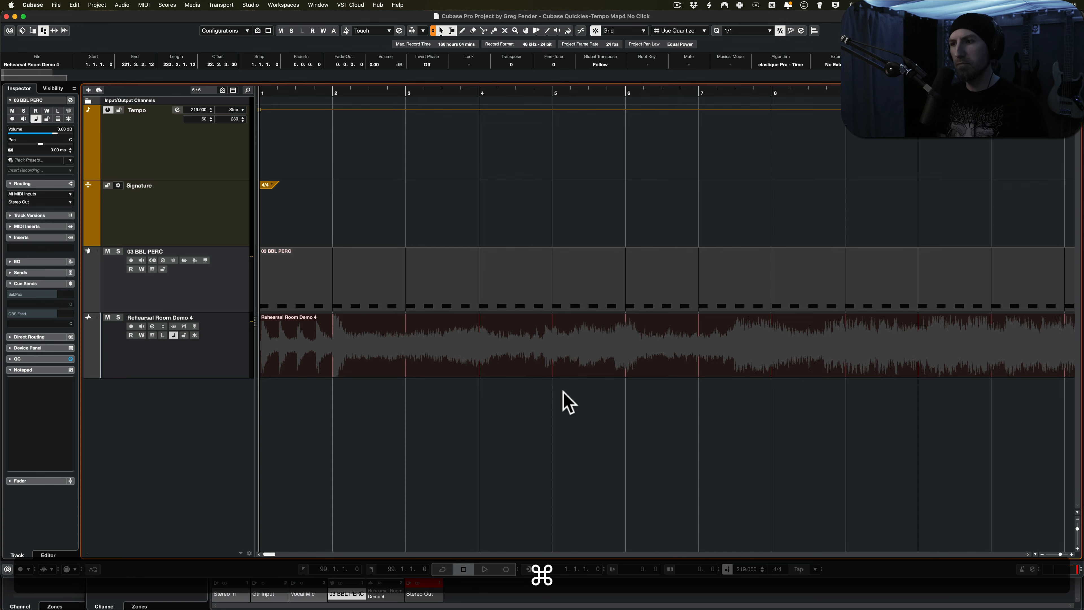
pyautogui.scroll(3, 312, 385)
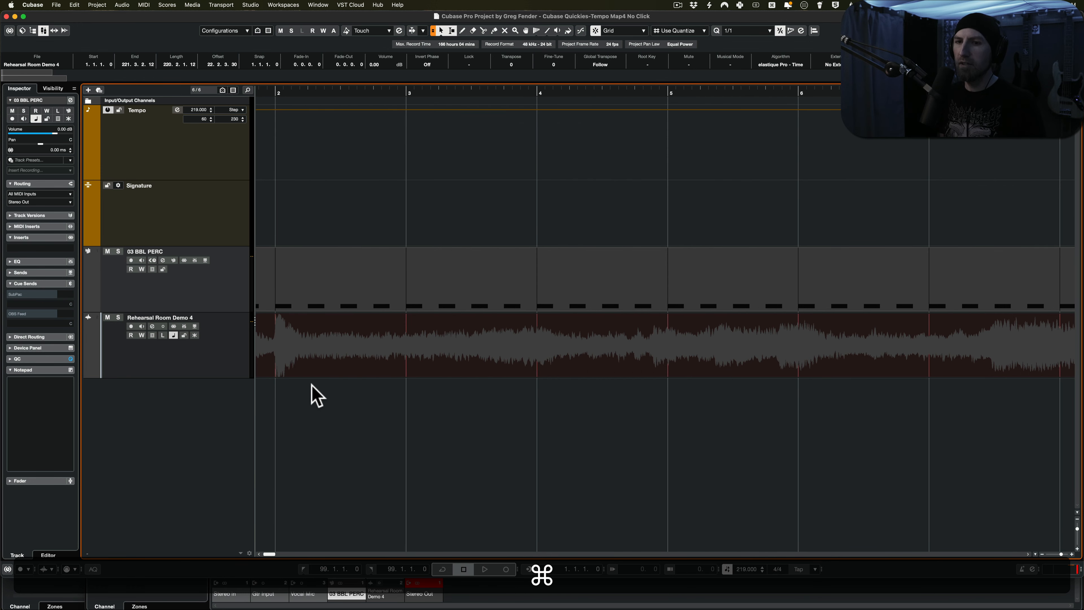
pyautogui.hscroll(-3, 312, 385)
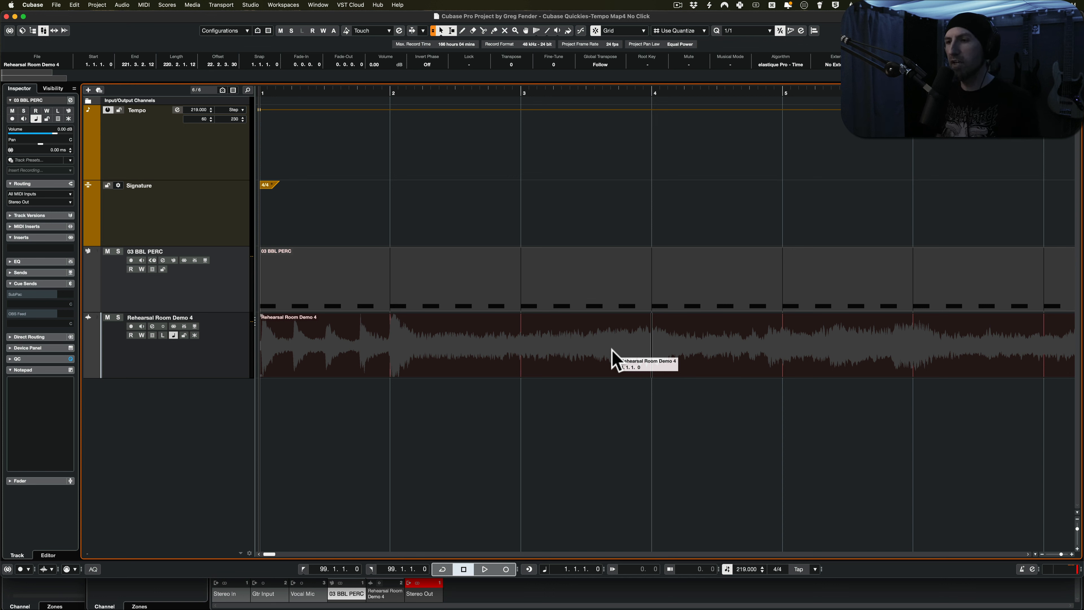
pyautogui.press('super')
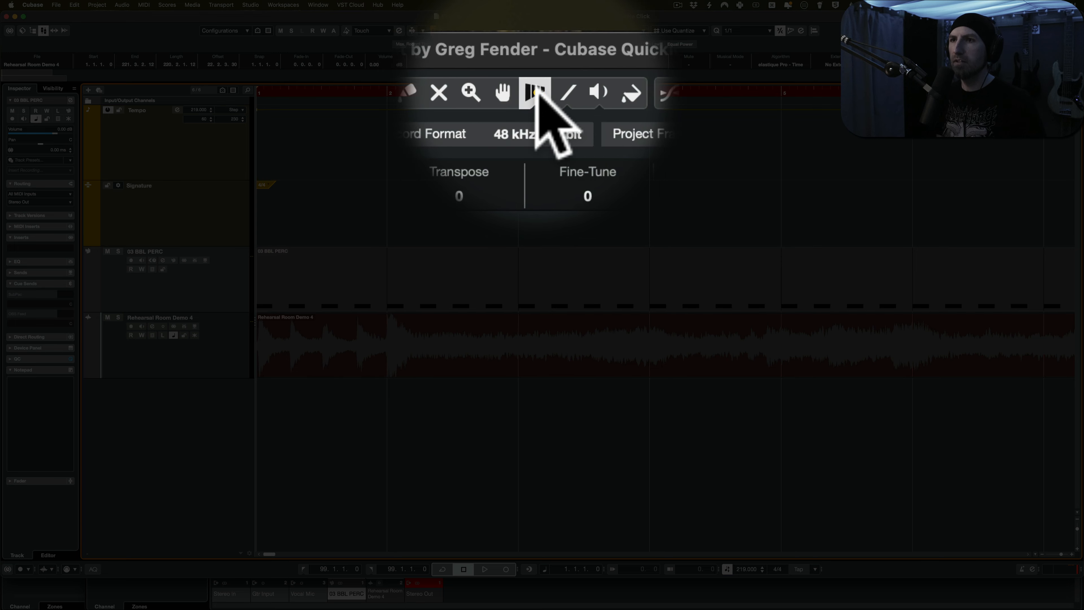
pyautogui.click(536, 30)
pyautogui.click(536, 92)
pyautogui.click(535, 89)
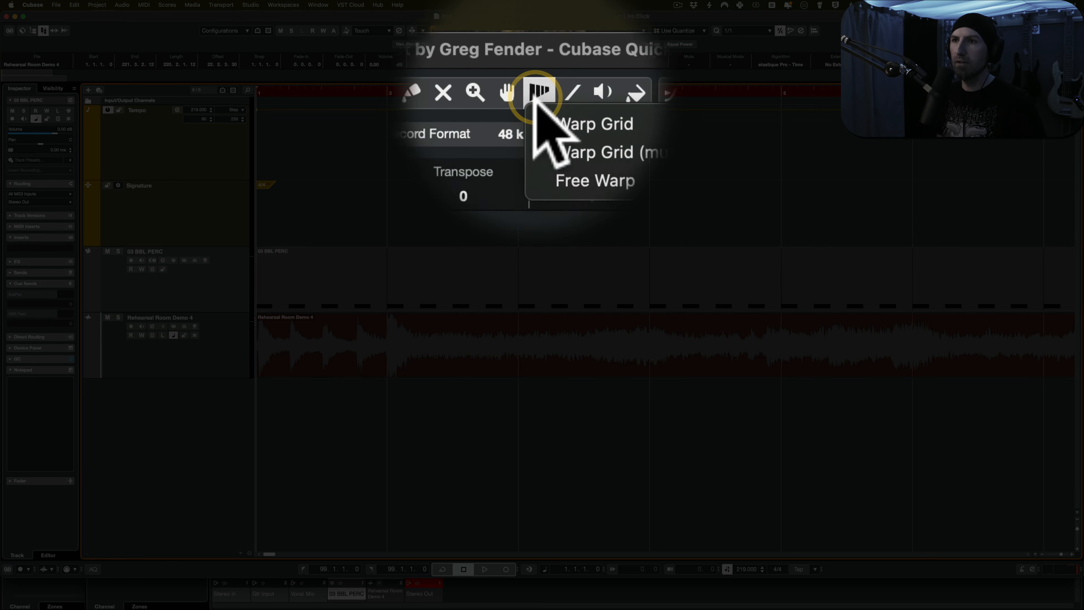
pyautogui.click(546, 138)
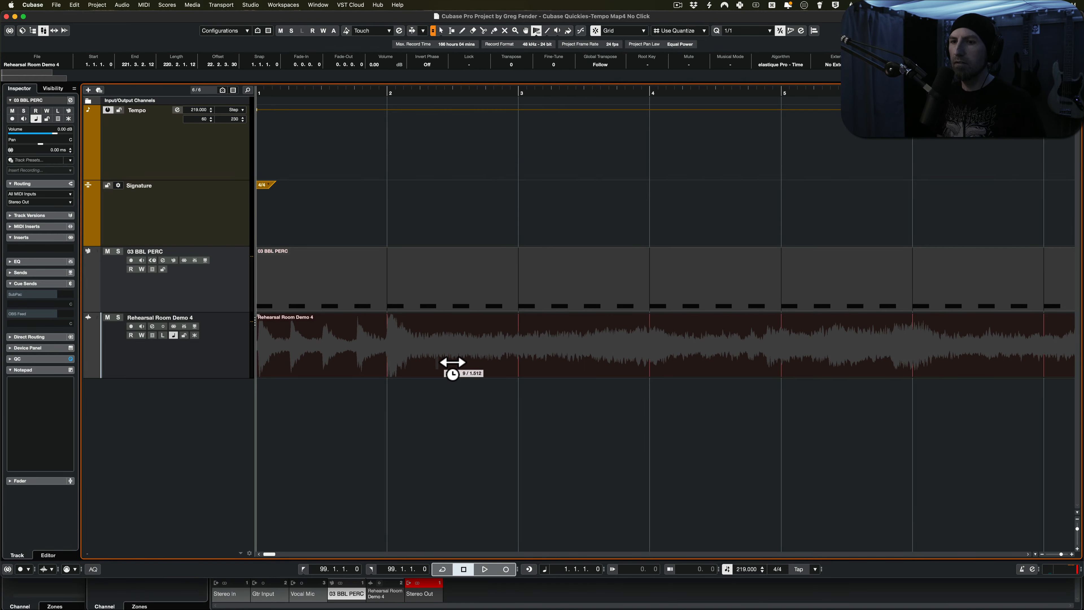
pyautogui.press('super+z')
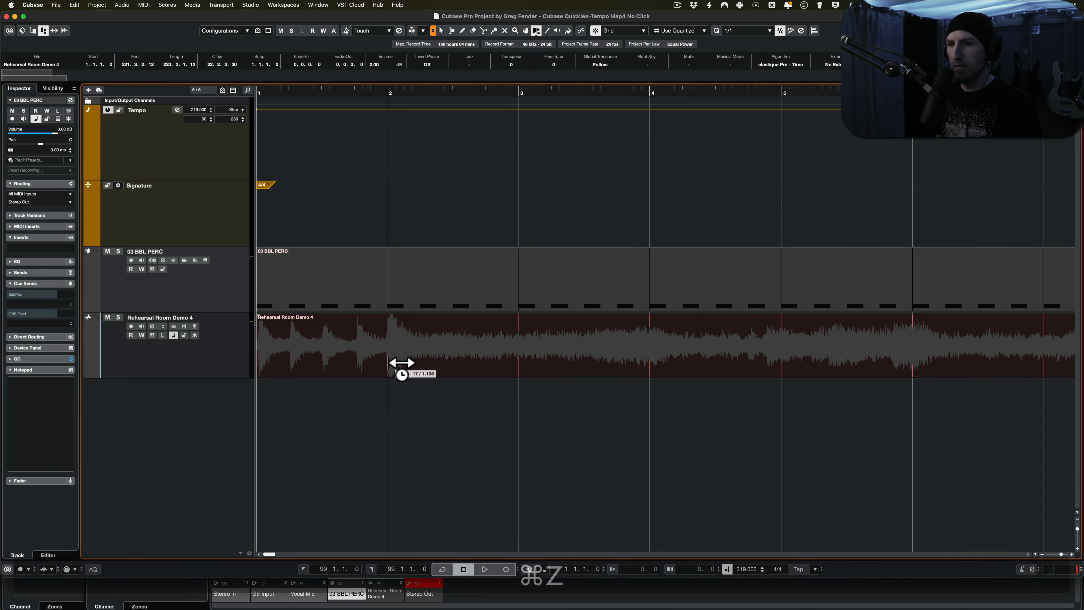
# Try to add a warp point at bar 2 of the demo and warp the following bar lines one by one.
pyautogui.click(386, 363)
pyautogui.moveTo(515, 363); pyautogui.dragTo(507, 365)
pyautogui.moveTo(619, 362); pyautogui.dragTo(633, 358)
pyautogui.moveTo(739, 348)
pyautogui.mouseDown()
pyautogui.moveTo(799, 345)
pyautogui.moveTo(751, 345)
pyautogui.mouseUp()
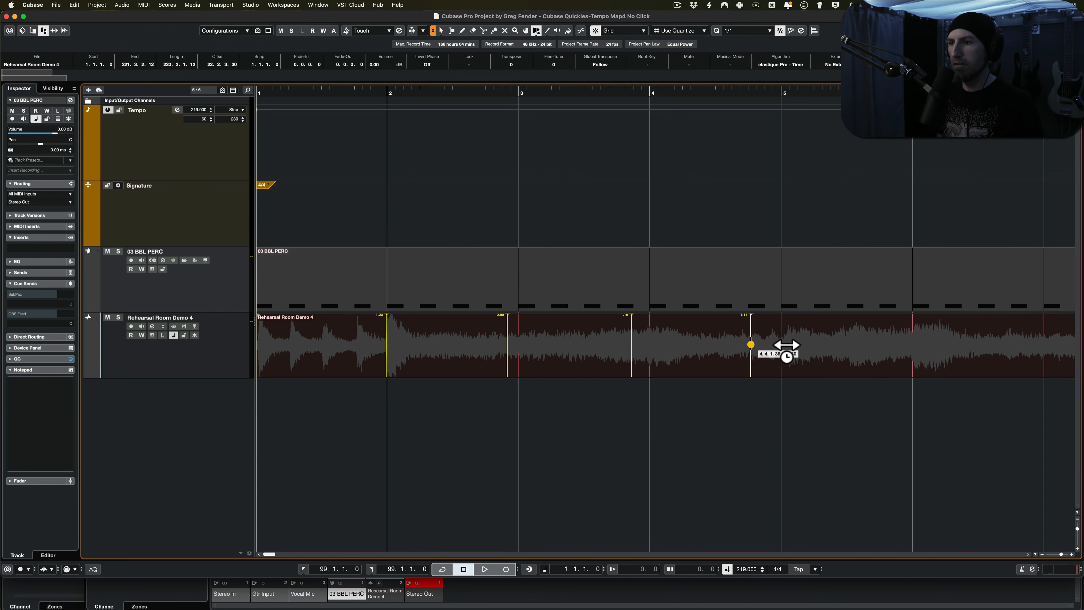
pyautogui.moveTo(879, 337)
pyautogui.mouseDown()
pyautogui.moveTo(919, 339)
pyautogui.moveTo(900, 347)
pyautogui.mouseUp()
# Undo all the warp points on the demo and return to the Object Selection tool.
pyautogui.press('super+z')
pyautogui.press('super+z')
pyautogui.press('super+z')
pyautogui.press('super+z')
pyautogui.press('super+z')
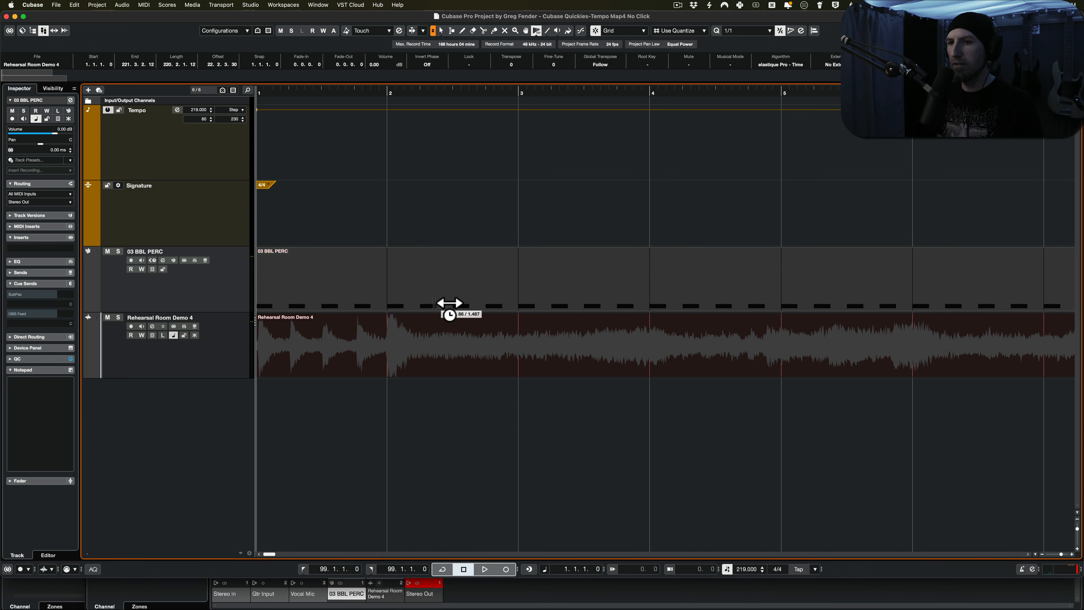
pyautogui.press('2')
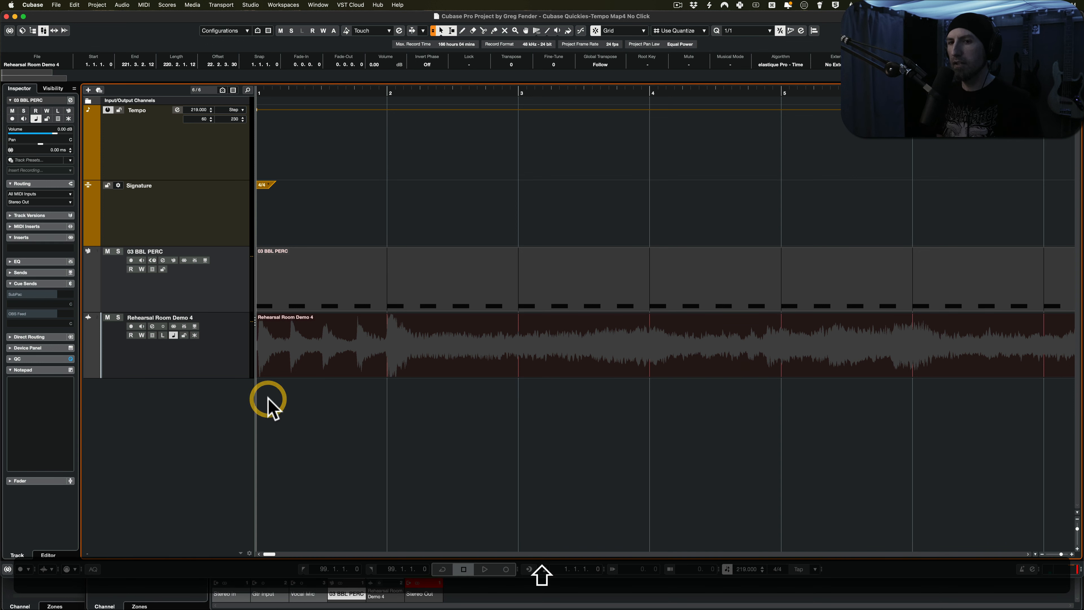
# Mute the 03 BBL PERC track and play the opening bars of the demo on its own.
pyautogui.click(108, 252)
pyautogui.press('space')
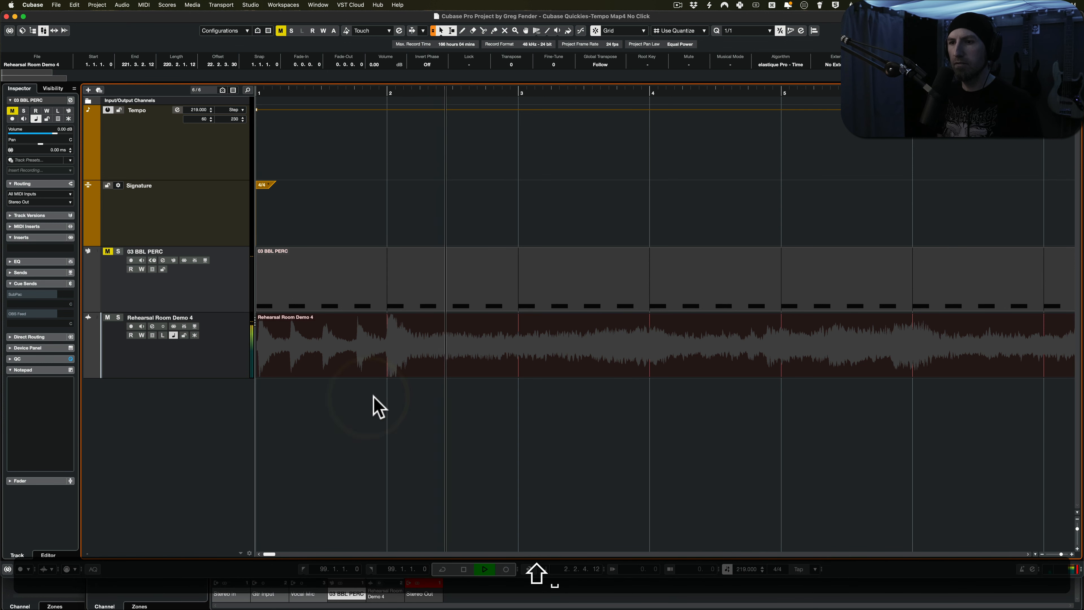
pyautogui.press('space')
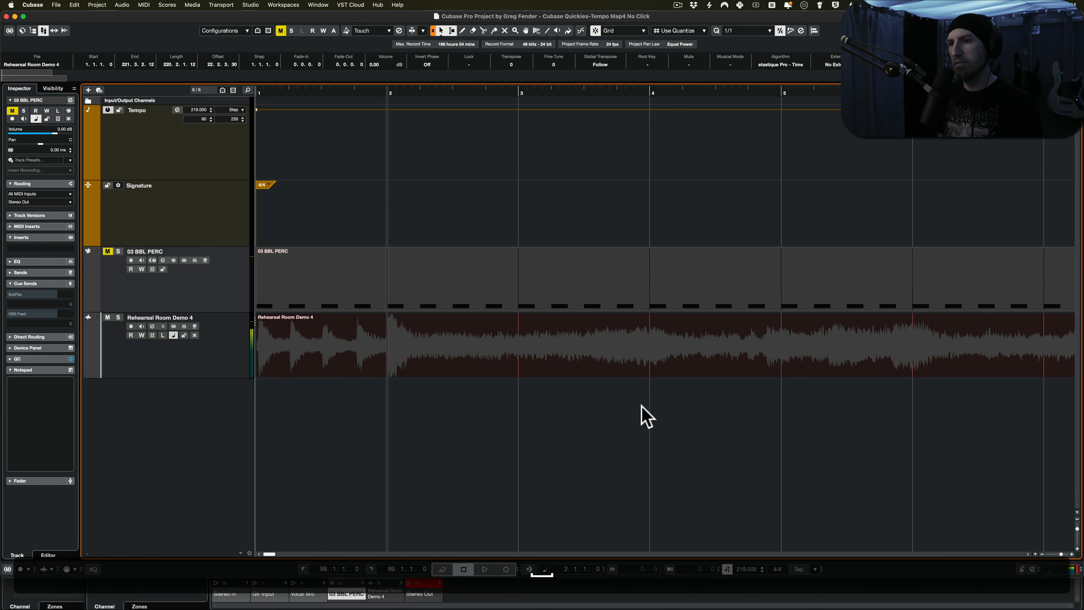
pyautogui.keyDown('shift'); pyautogui.click(625, 364); pyautogui.keyUp('shift')
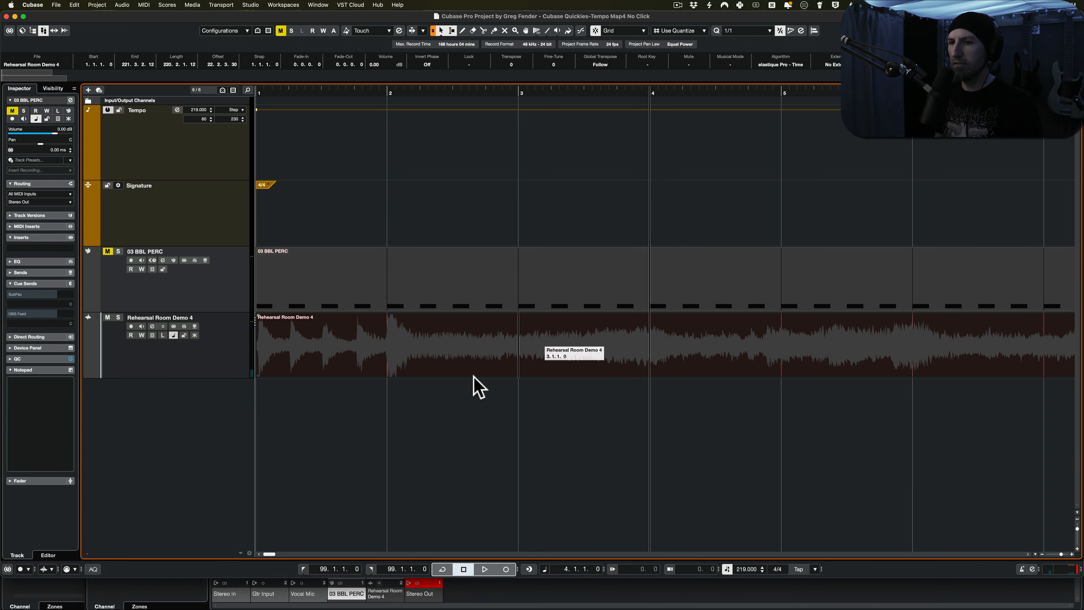
# Play the demo from bar 2 and split its event with snap off just before bar 6, at about 5.4.2.63.
pyautogui.keyDown('shift'); pyautogui.click(413, 406); pyautogui.keyUp('shift')
pyautogui.hotkey('shift', 'space')
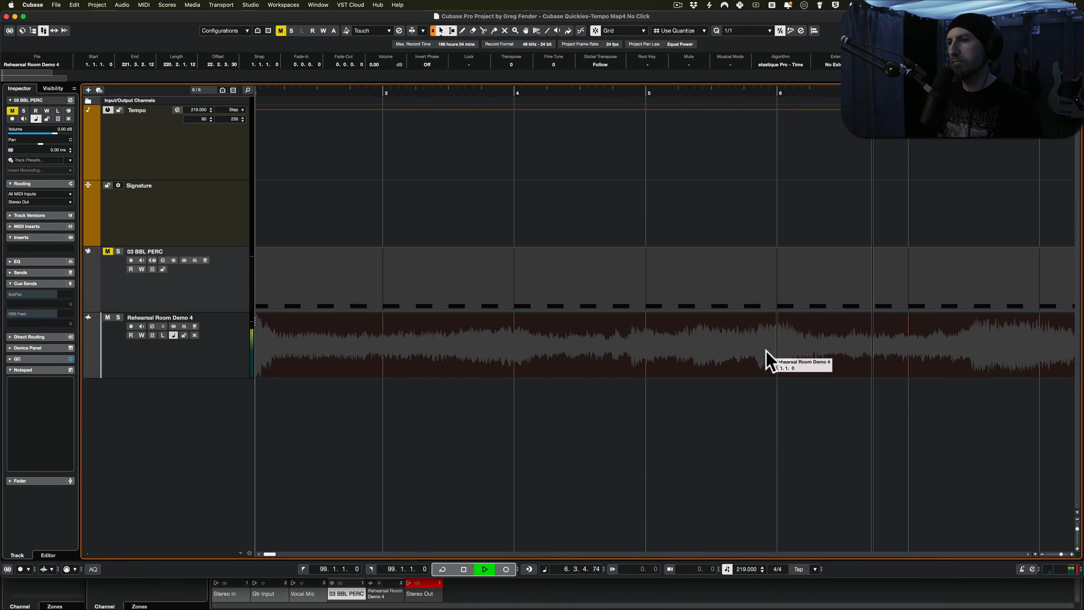
pyautogui.hotkey('alt', 'space')
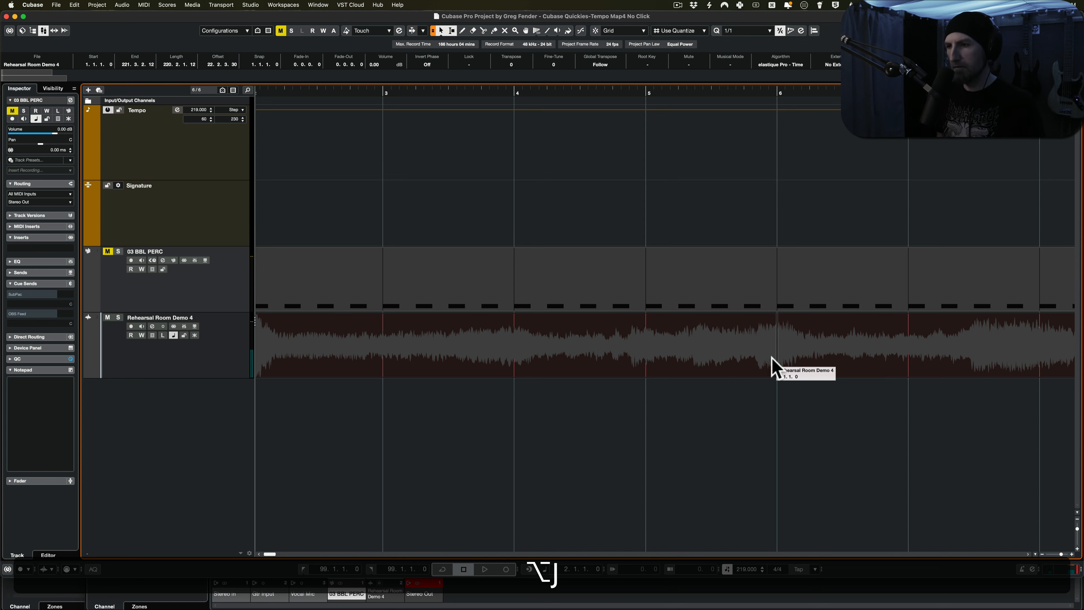
pyautogui.keyDown('alt'); pyautogui.click(756, 362); pyautogui.keyUp('alt')
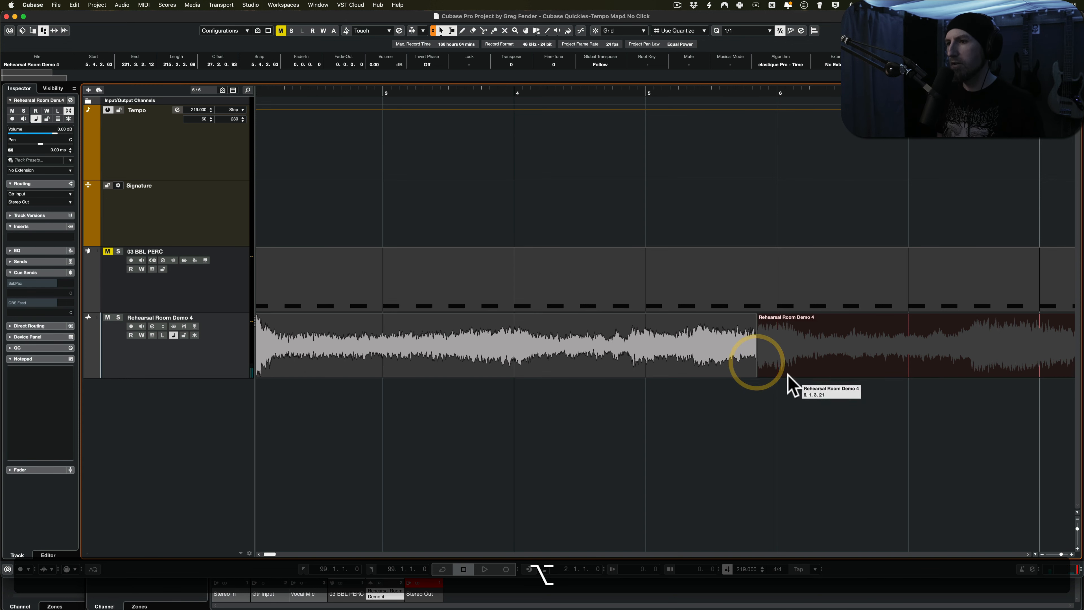
# Move the split-off demo event so it starts exactly at bar 6, and play the demo from bar 2.
pyautogui.moveTo(779, 375); pyautogui.dragTo(823, 412)
pyautogui.hscroll(3, 824, 415)
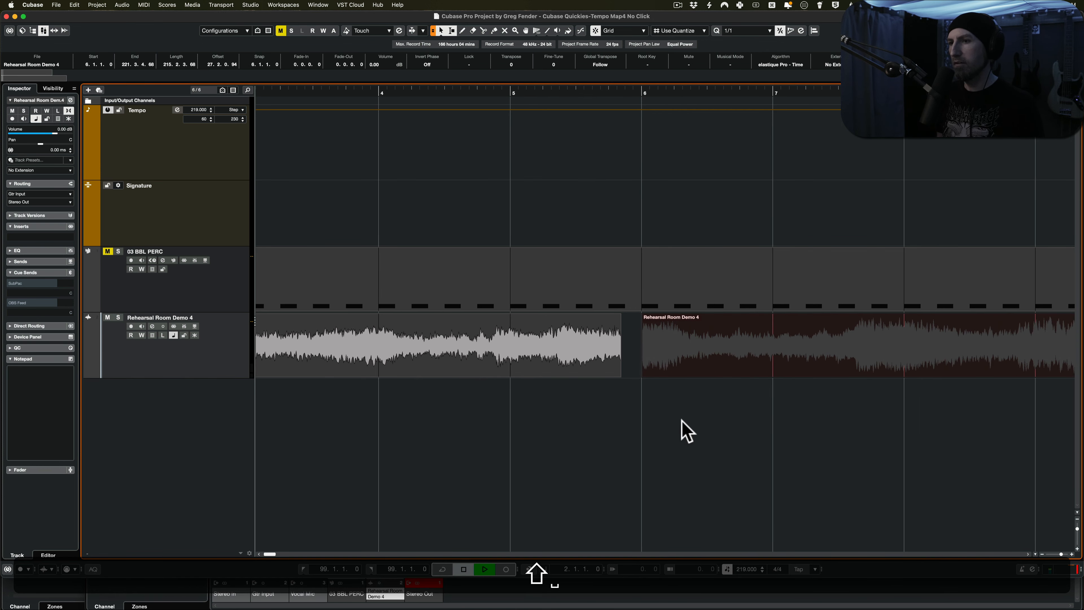
pyautogui.scroll(-3, 748, 431)
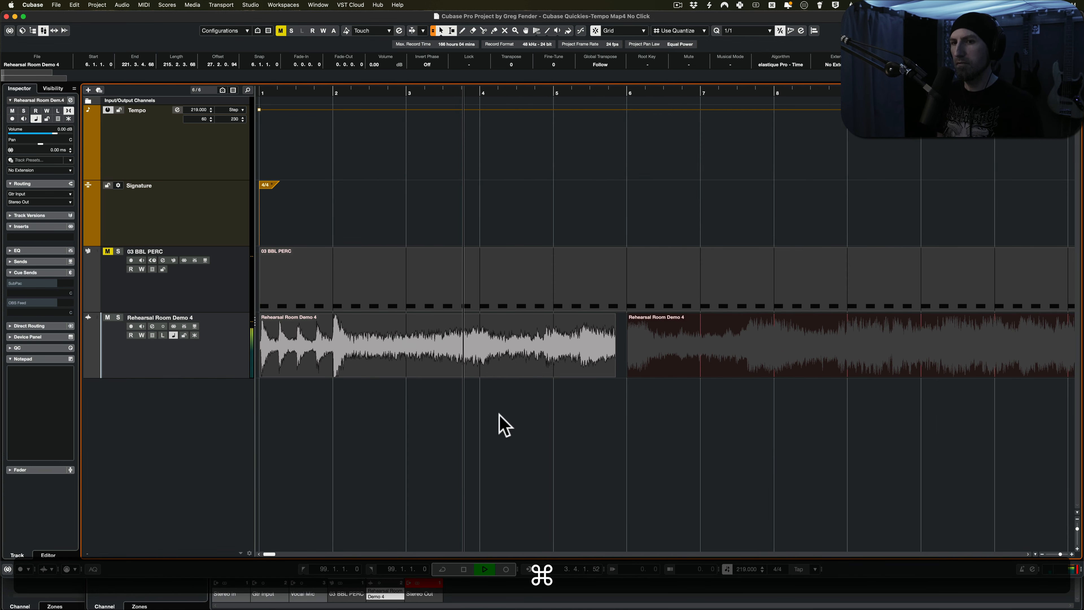
pyautogui.press('space')
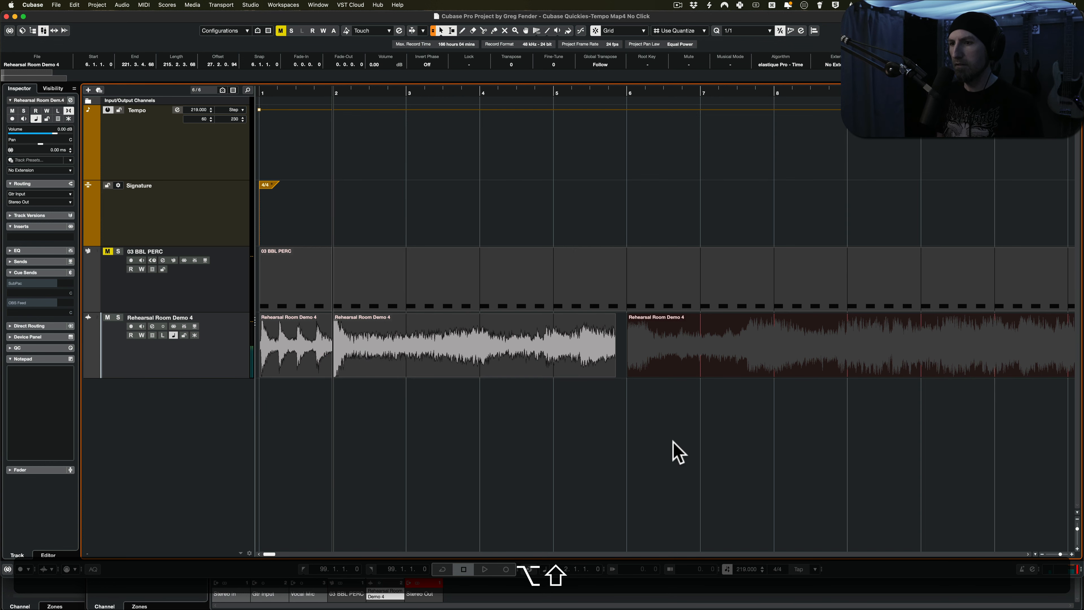
# Play the demo from bar 6 and split its event with snap off just before bar 10, at about 9.4.1.117.
pyautogui.click(624, 447)
pyautogui.press('space')
pyautogui.hscroll(2, 726, 425)
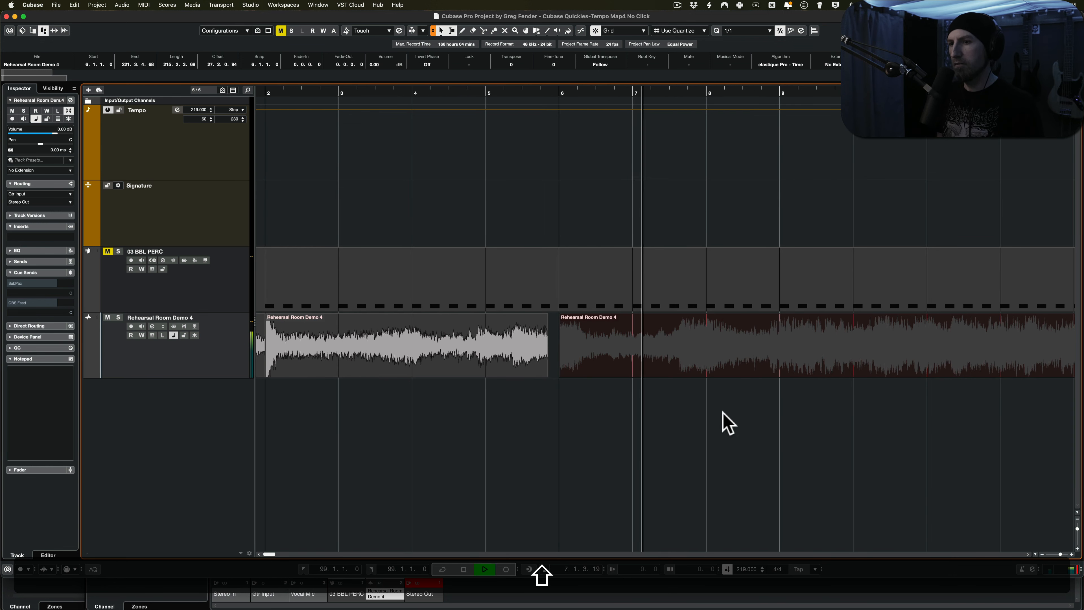
pyautogui.hscroll(2, 726, 422)
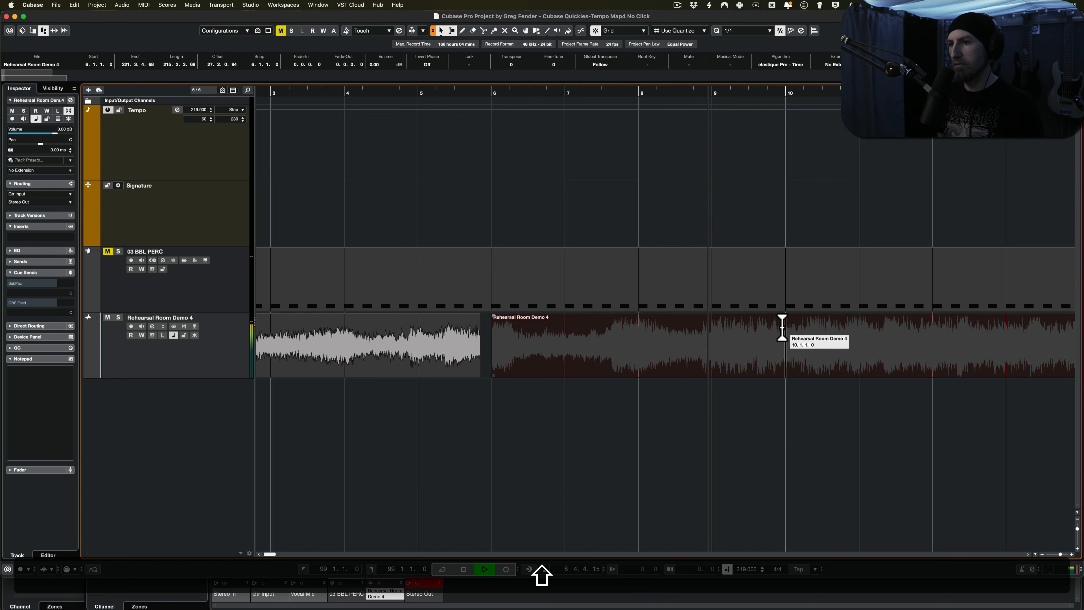
pyautogui.press('space')
pyautogui.scroll(4, 771, 344)
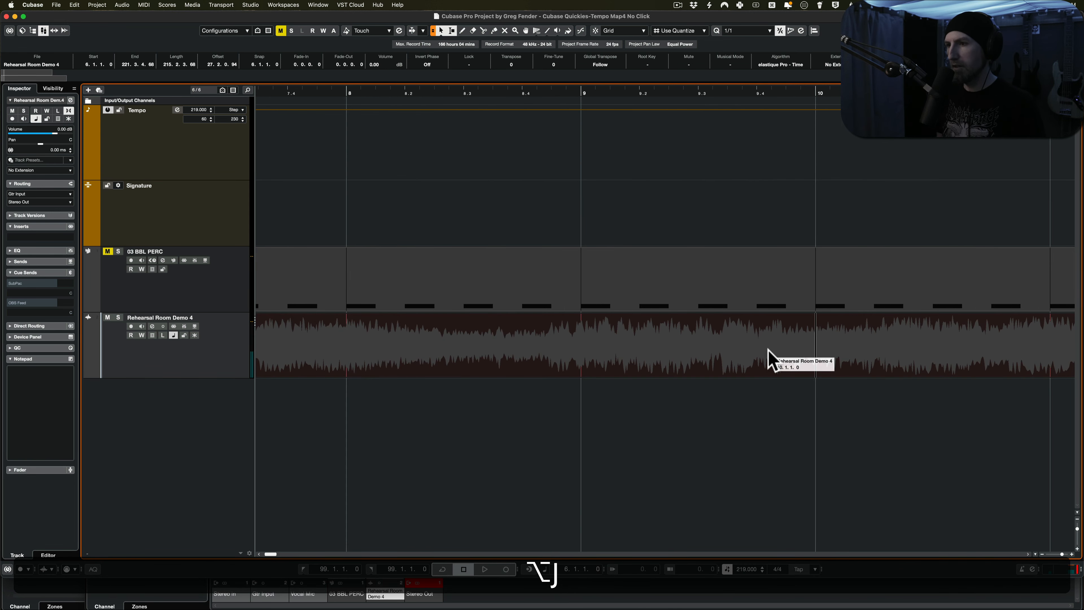
pyautogui.keyDown('alt'); pyautogui.click(771, 353); pyautogui.keyUp('alt')
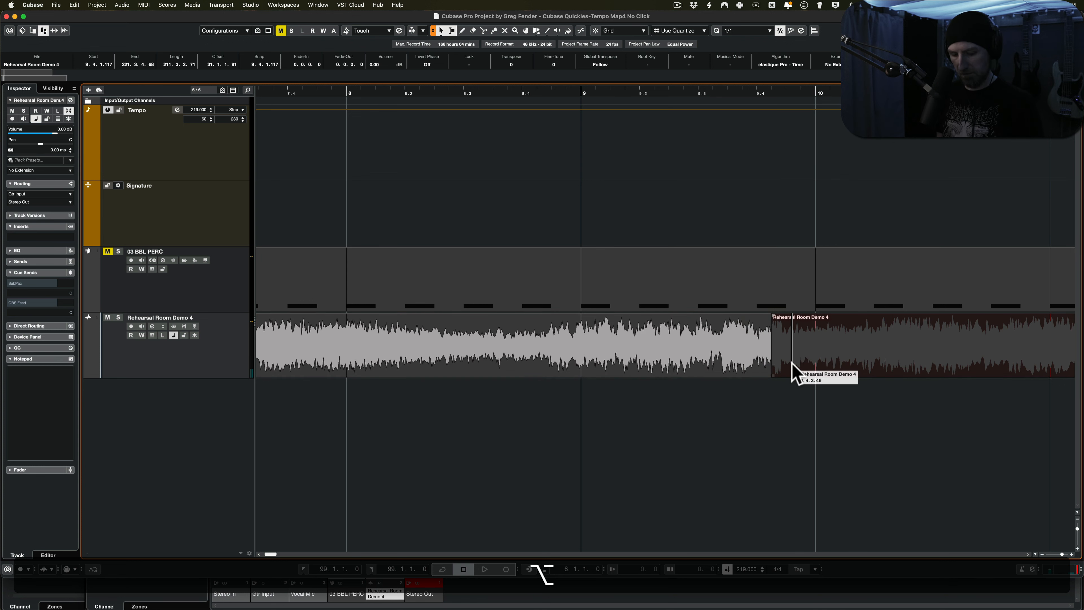
# Move the new split-off demo event to start at bar 10 and play it from there.
pyautogui.moveTo(808, 375); pyautogui.dragTo(844, 369)
pyautogui.press('space')
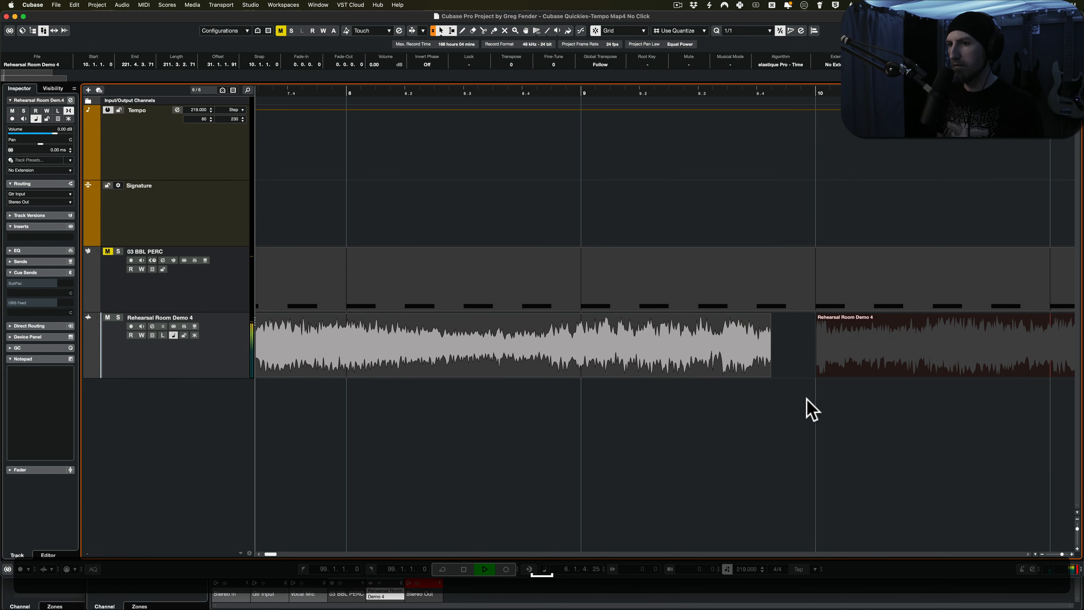
pyautogui.scroll(-3, 807, 398)
pyautogui.keyDown('shift'); pyautogui.keyDown('super'); pyautogui.click(803, 402); pyautogui.keyUp('super'); pyautogui.keyUp('shift')
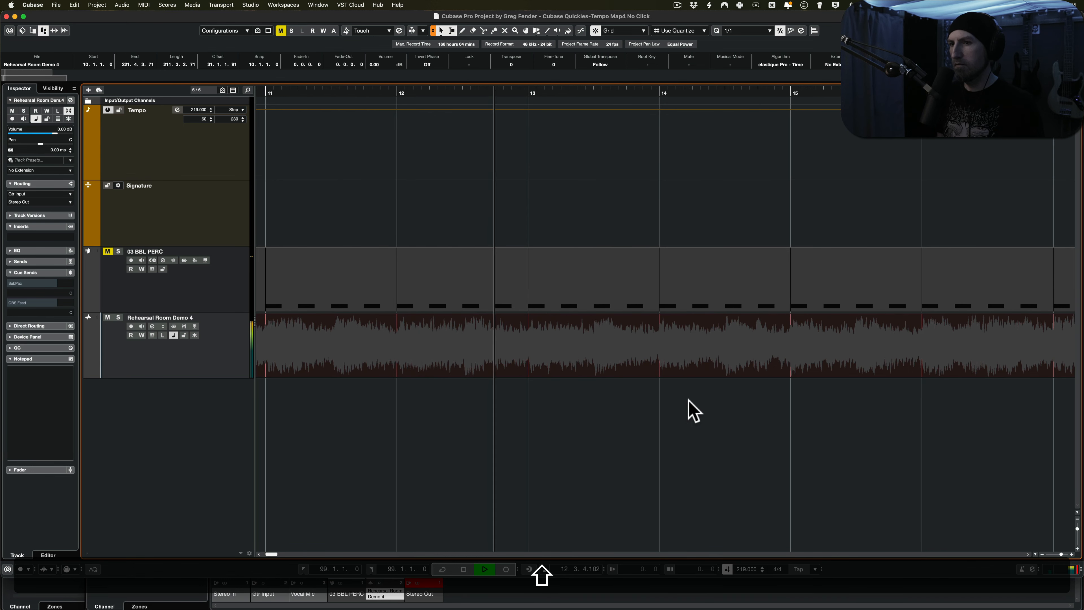
pyautogui.press('space')
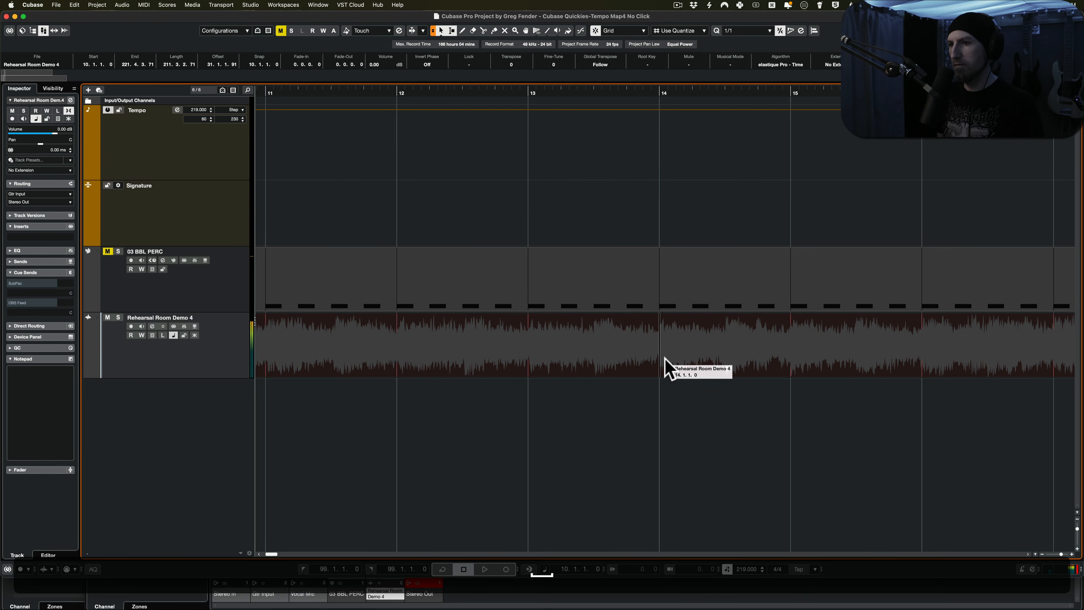
# Split the demo event exactly at bar 14 and play across the cut.
pyautogui.keyDown('alt'); pyautogui.click(658, 364); pyautogui.keyUp('alt')
pyautogui.press('space')
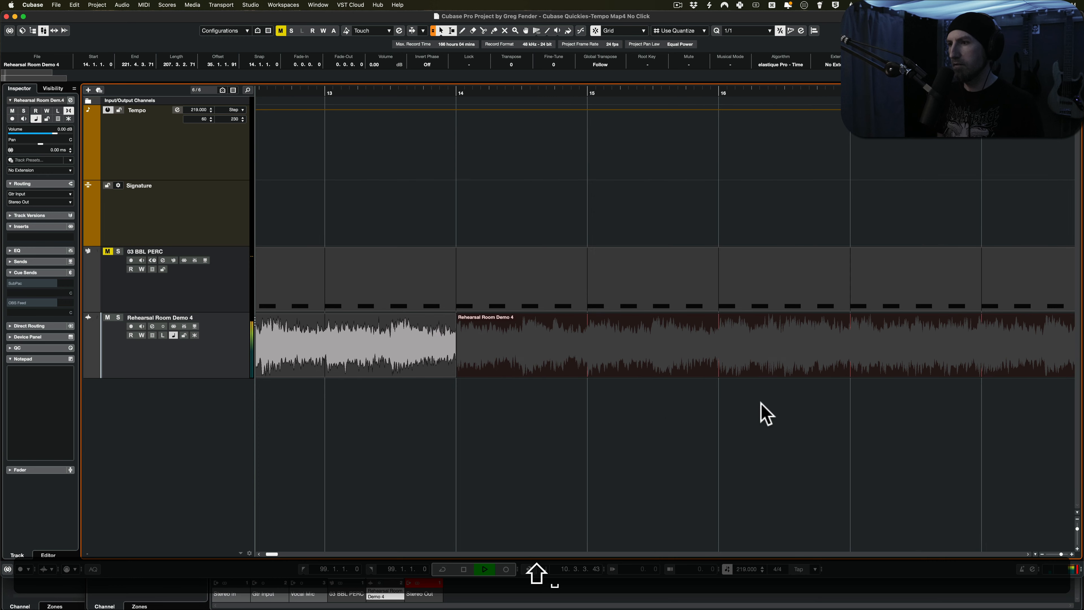
pyautogui.scroll(-2, 767, 413)
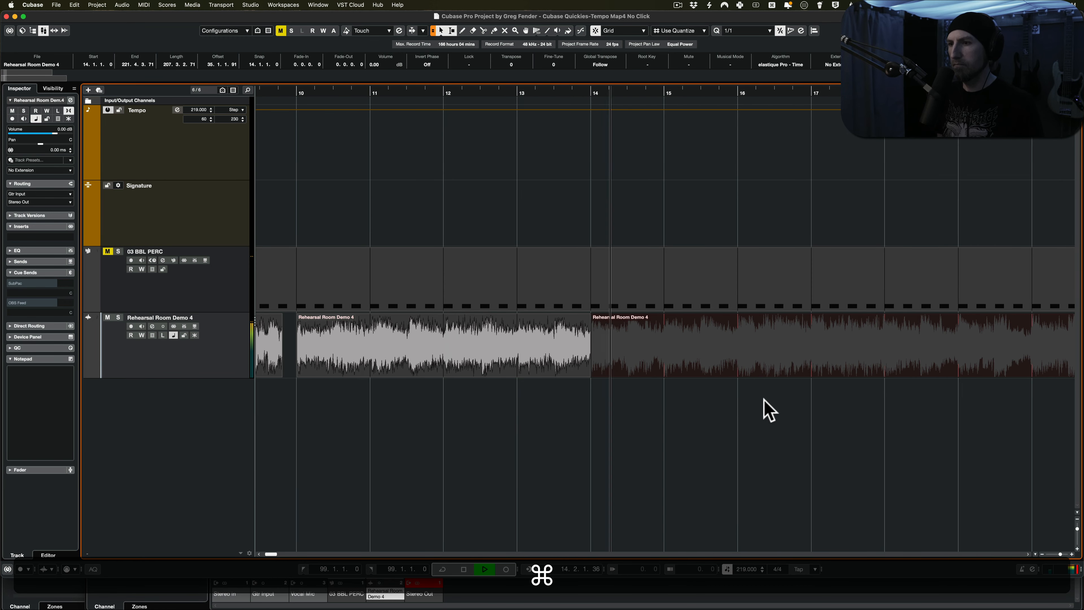
pyautogui.press('space')
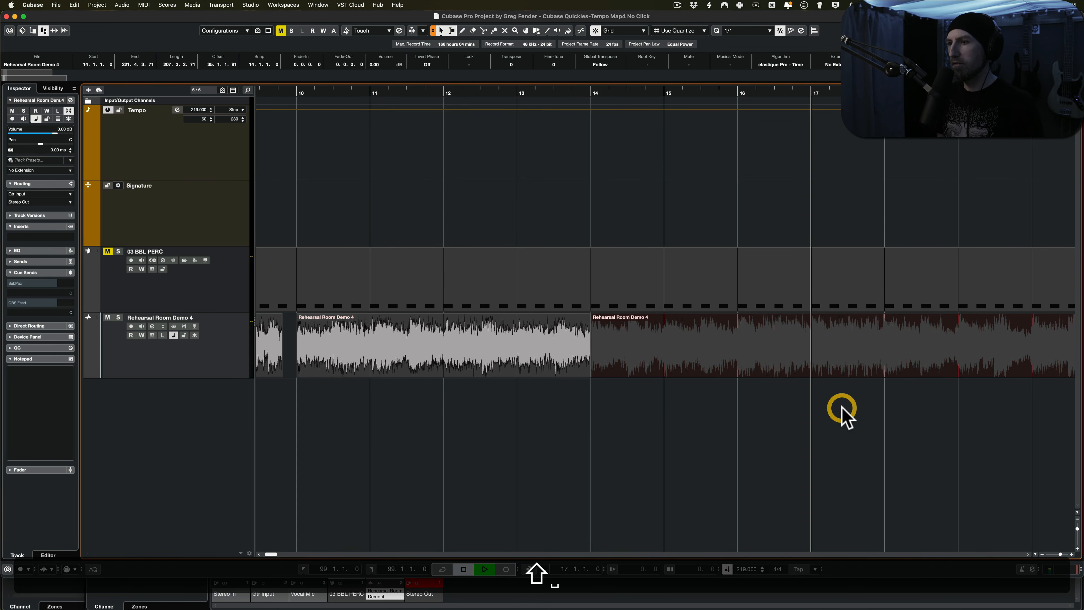
# Split the demo event with snap off just before bar 18, at about 17.4.4.42.
pyautogui.press('space')
pyautogui.scroll(5, 825, 390)
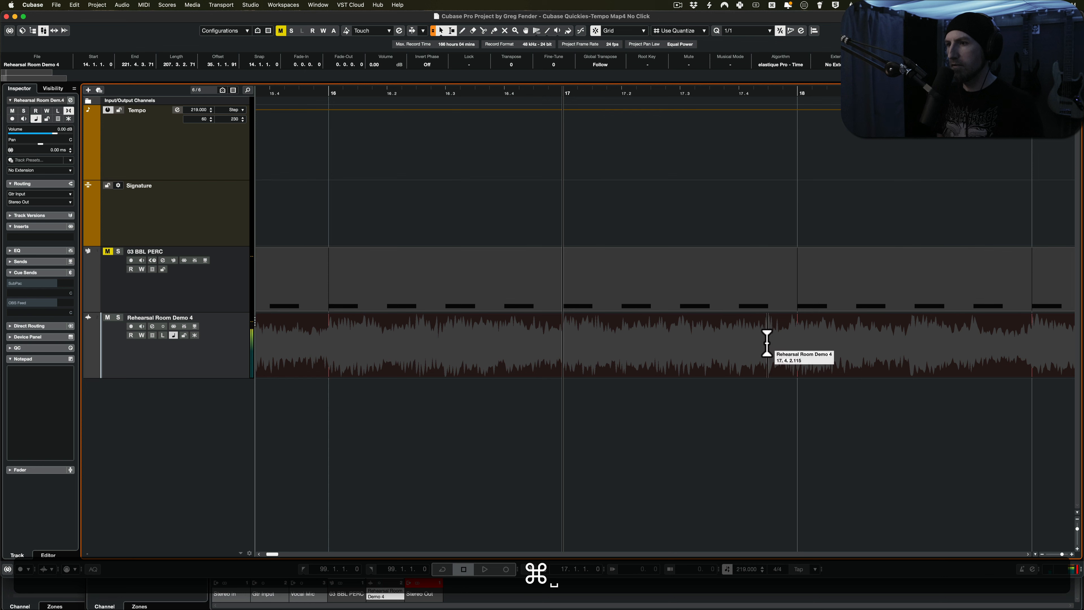
pyautogui.keyDown('alt'); pyautogui.click(789, 349); pyautogui.keyUp('alt')
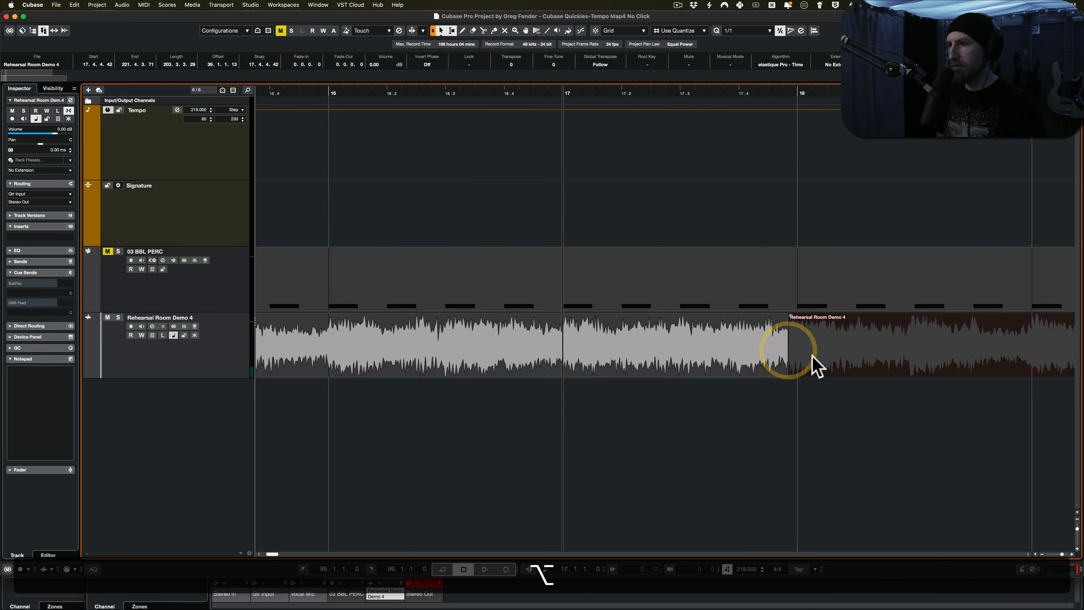
# Move the last split-off demo event to start at bar 18 and play the demo from bar 17.
pyautogui.moveTo(812, 355); pyautogui.dragTo(816, 355)
pyautogui.click(829, 353)
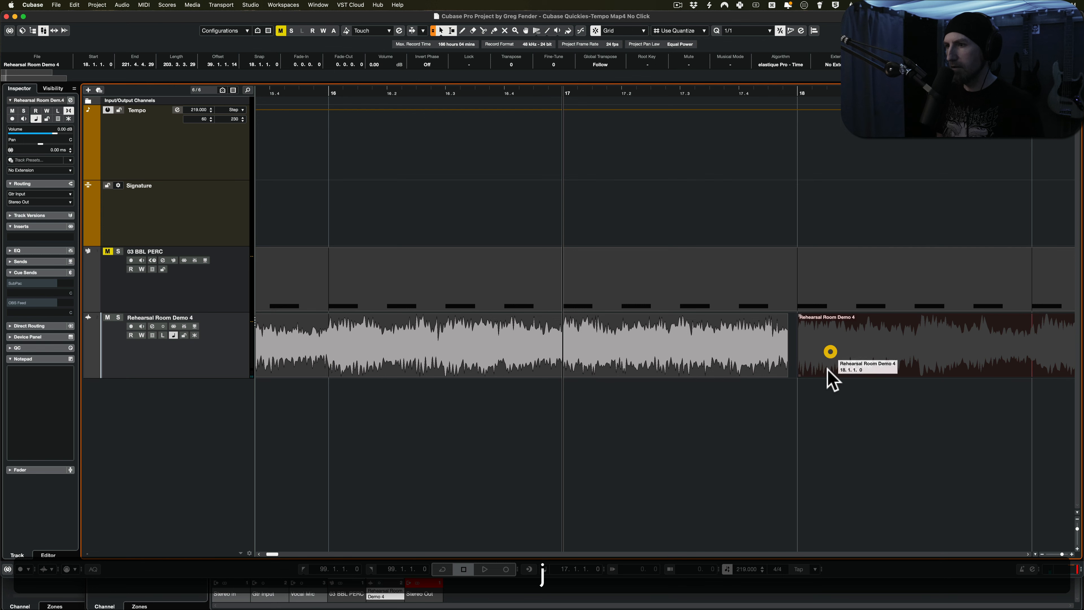
pyautogui.press('space')
pyautogui.scroll(-4, 819, 394)
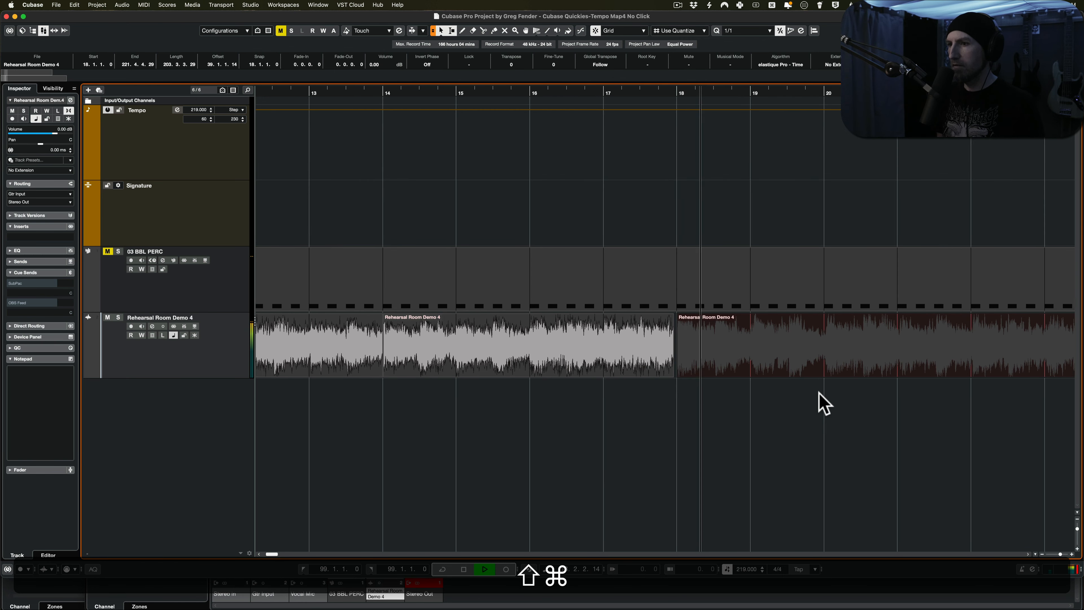
pyautogui.press('space')
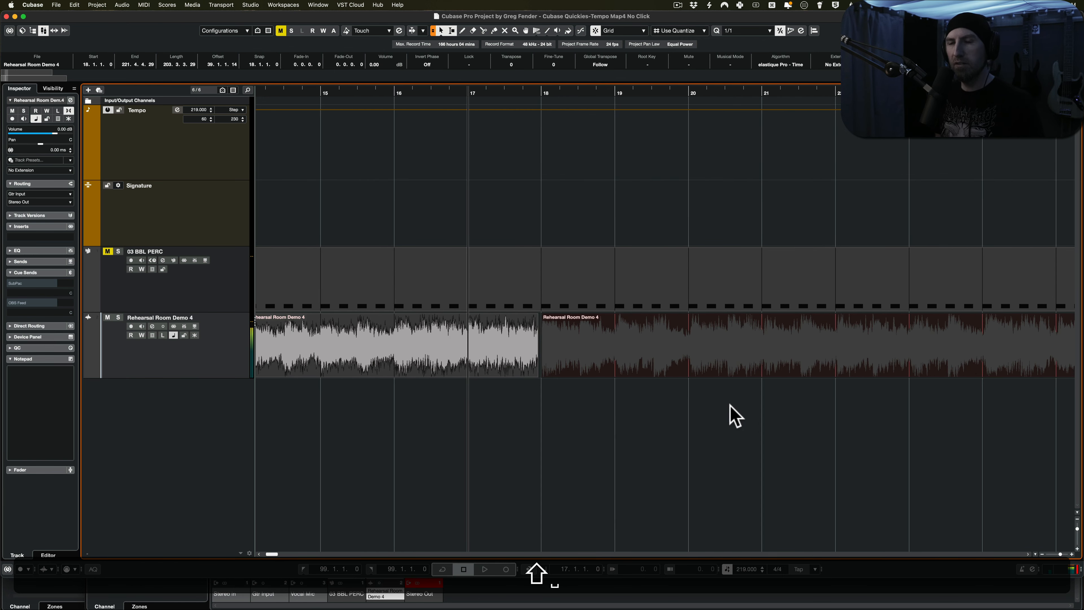
# Select the demo event that starts at bar 2 and set the Object Selection tool to Sizing Applies Time Stretch.
pyautogui.hscroll(-10, 735, 416)
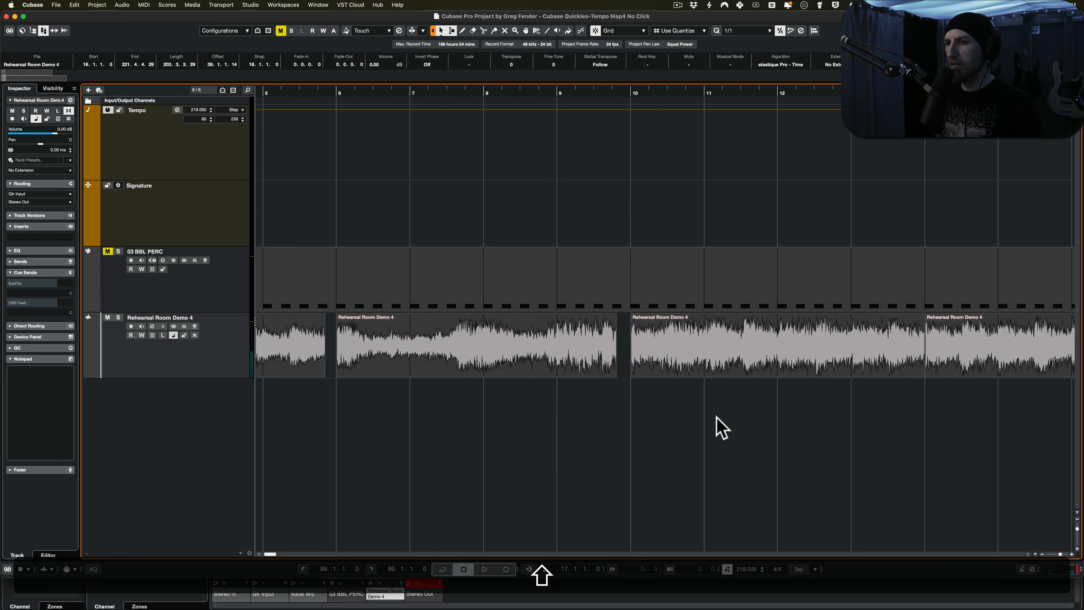
pyautogui.hscroll(-4, 721, 427)
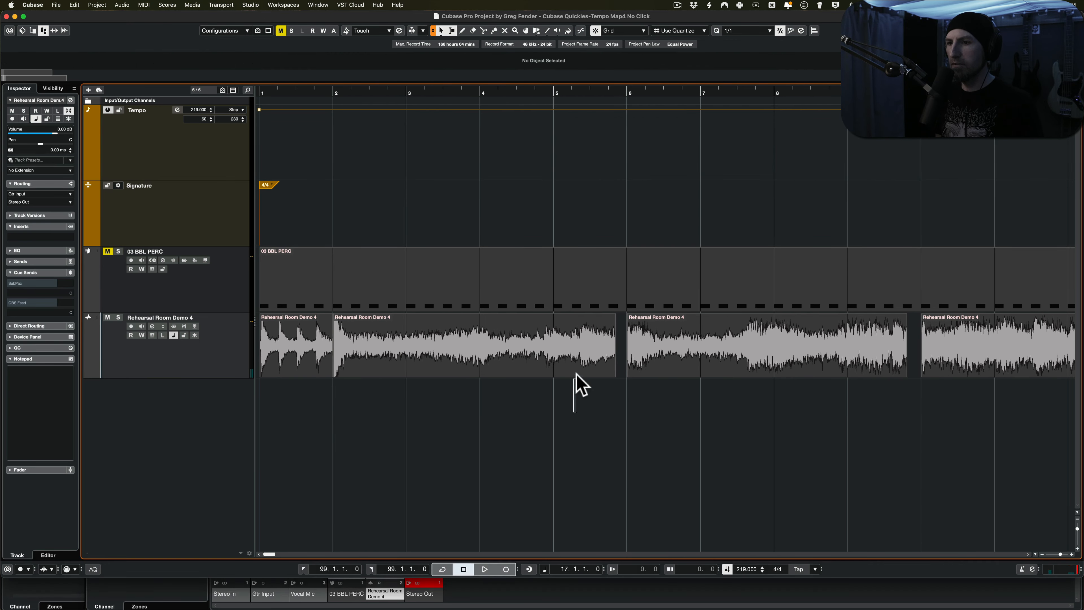
pyautogui.click(570, 362)
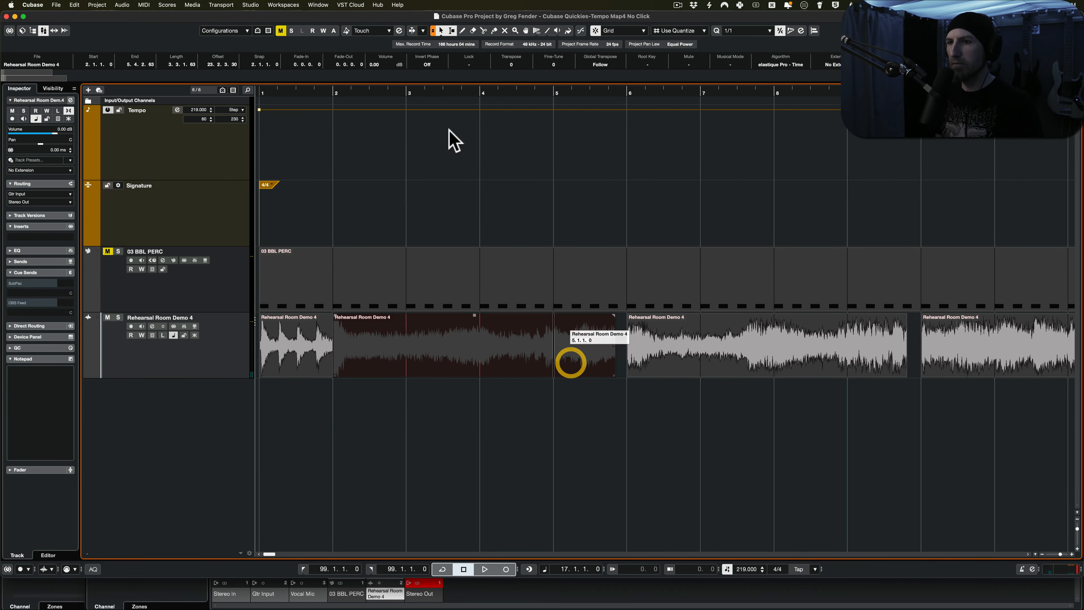
pyautogui.click(441, 30)
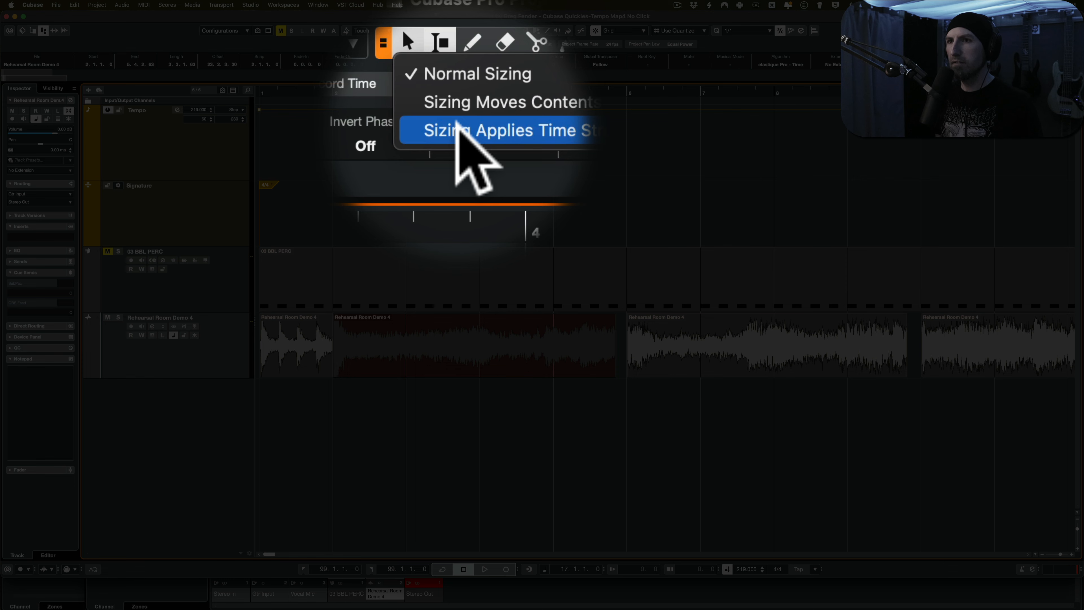
pyautogui.click(457, 58)
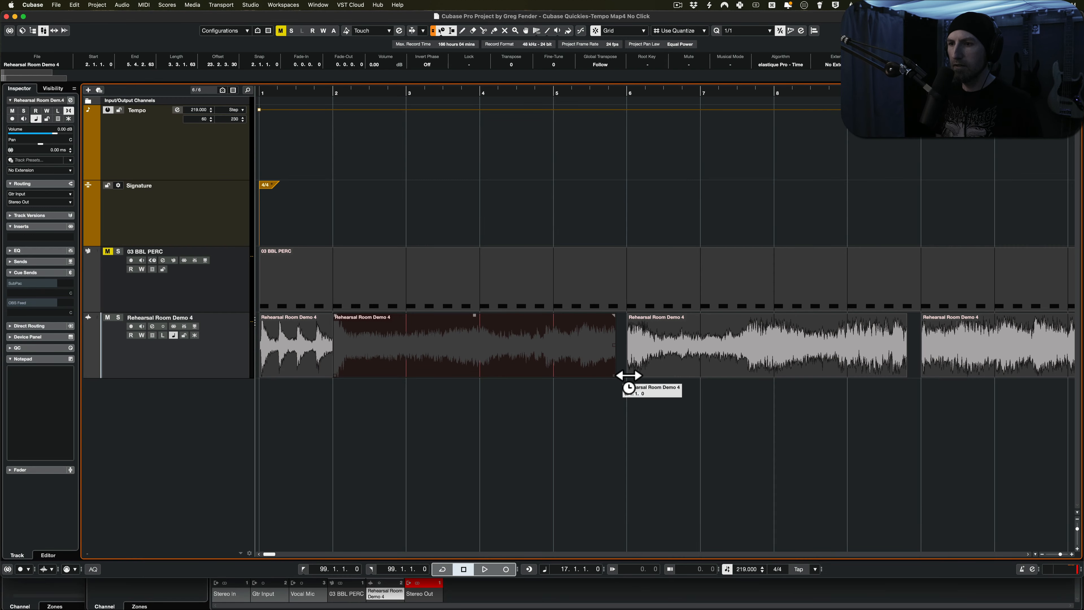
# Time-stretch the end of the bar 2 demo event to bar 6 and play from bar 2.
pyautogui.moveTo(624, 376); pyautogui.dragTo(622, 377)
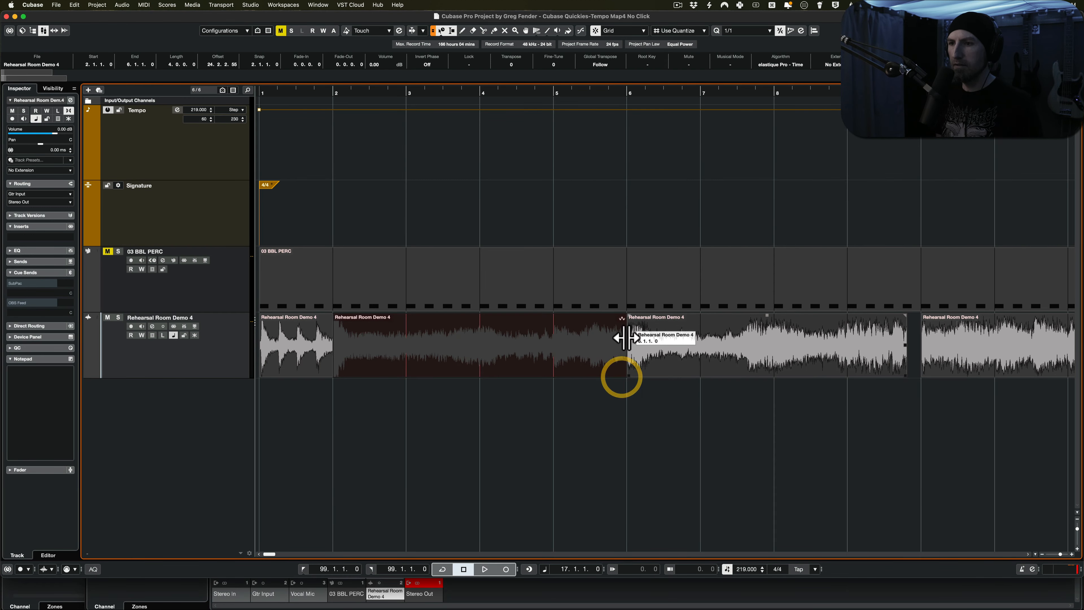
pyautogui.keyDown('shift'); pyautogui.click(326, 398); pyautogui.keyUp('shift')
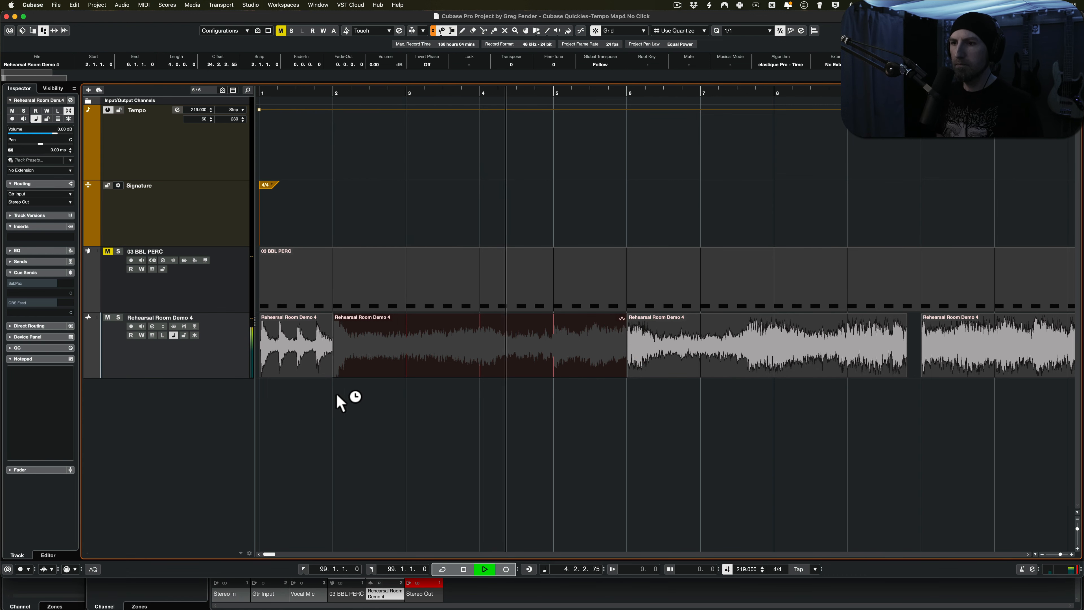
# Time-stretch the end of the bar 6 event to bar 10 and the end of the bar 14 event to bar 18, then stop playback.
pyautogui.hscroll(5, 513, 422)
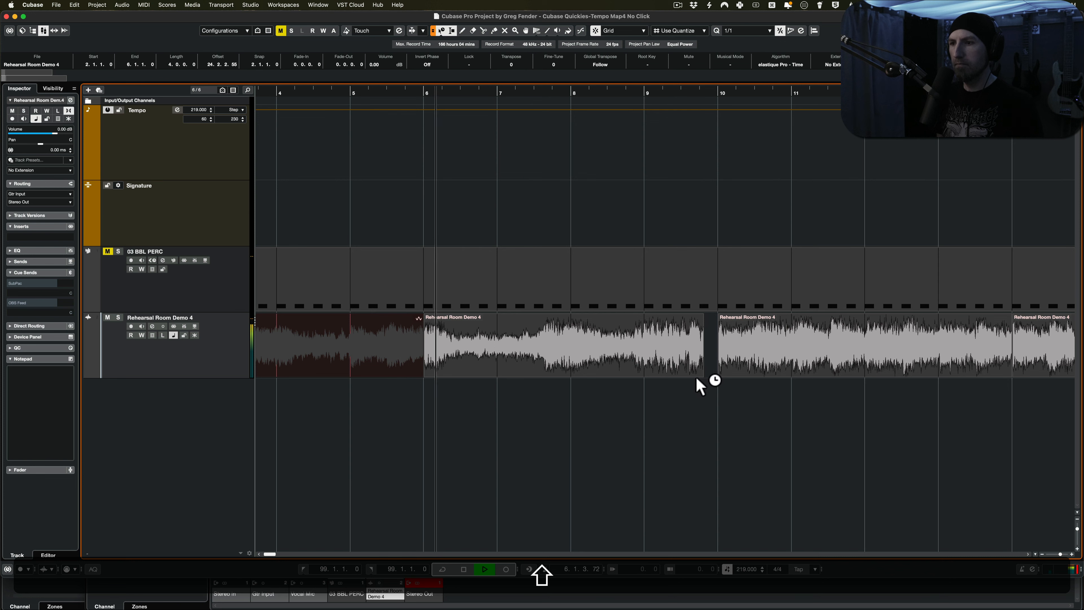
pyautogui.moveTo(704, 375); pyautogui.dragTo(718, 375)
pyautogui.hscroll(5, 722, 392)
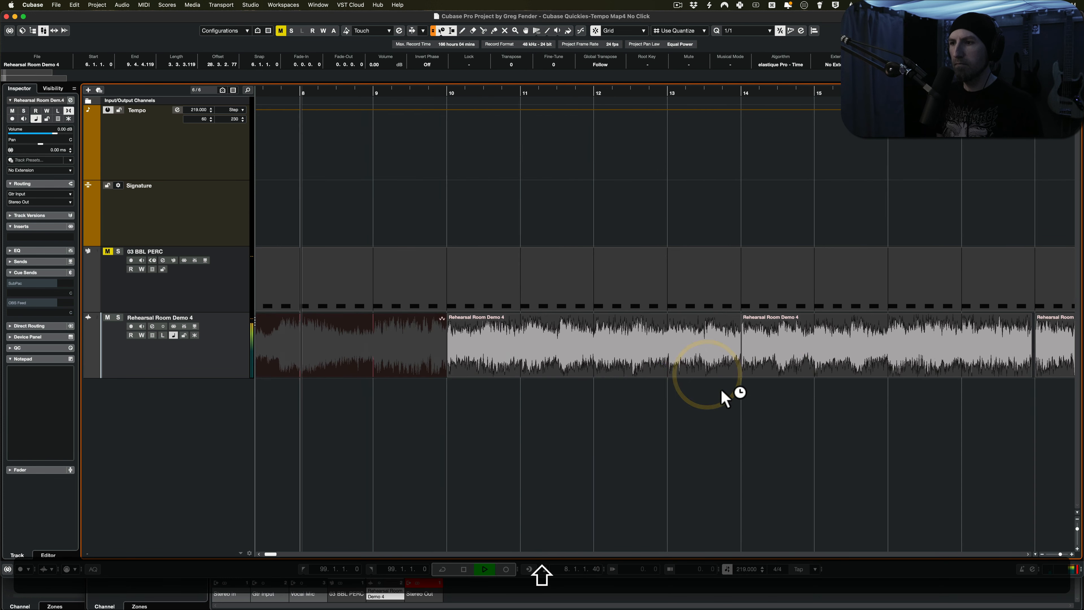
pyautogui.click(964, 376)
pyautogui.press('space')
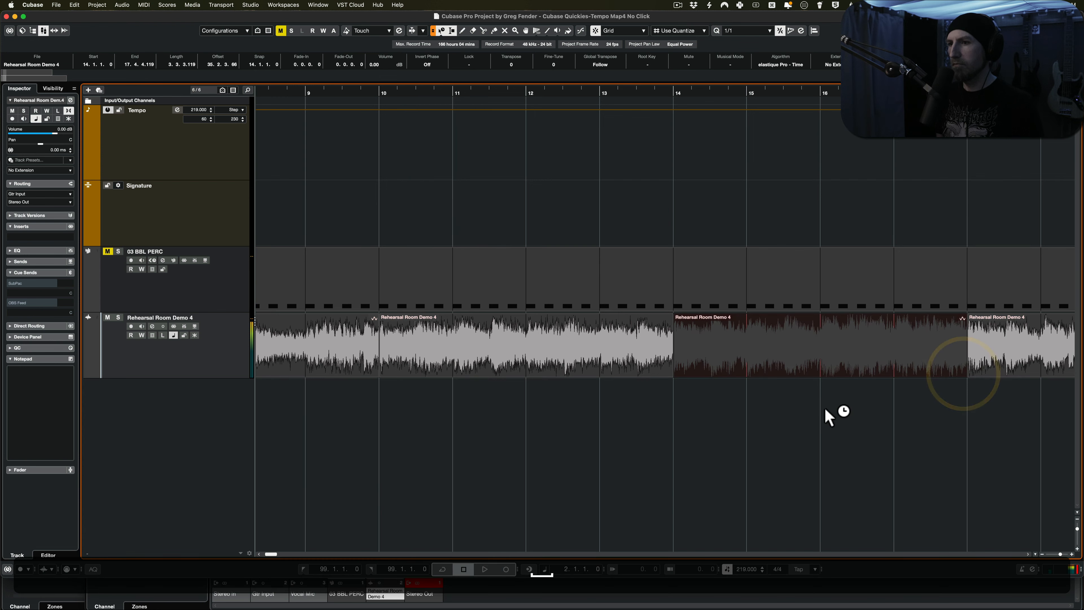
# Return to the beginning of the project and set the Object Selection tool back to Normal Sizing.
pyautogui.hscroll(1, 771, 422)
pyautogui.hscroll(-10, 771, 423)
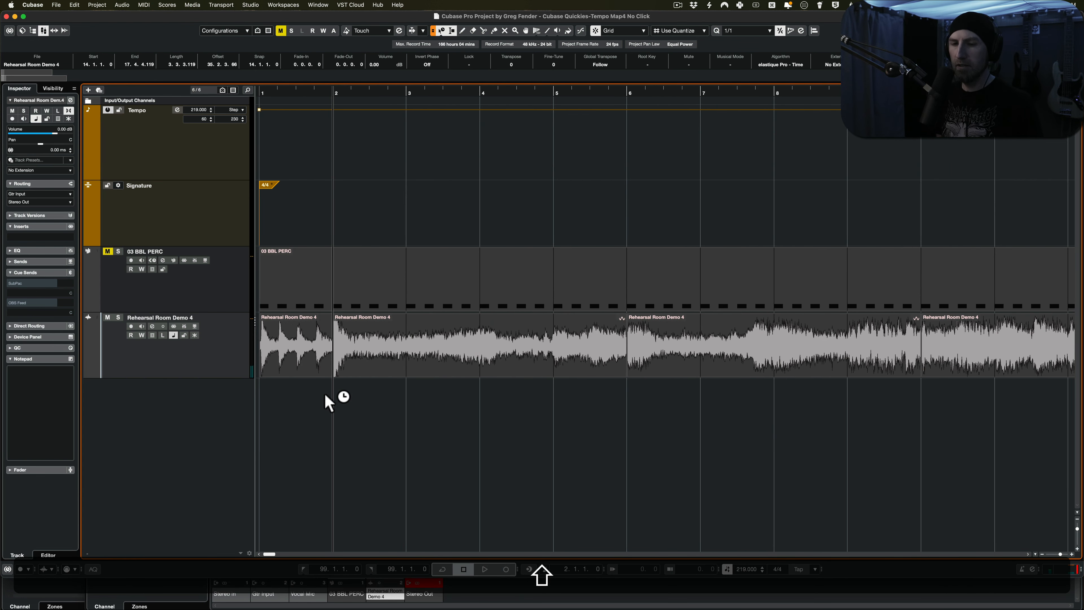
pyautogui.hotkey('shift', '1')
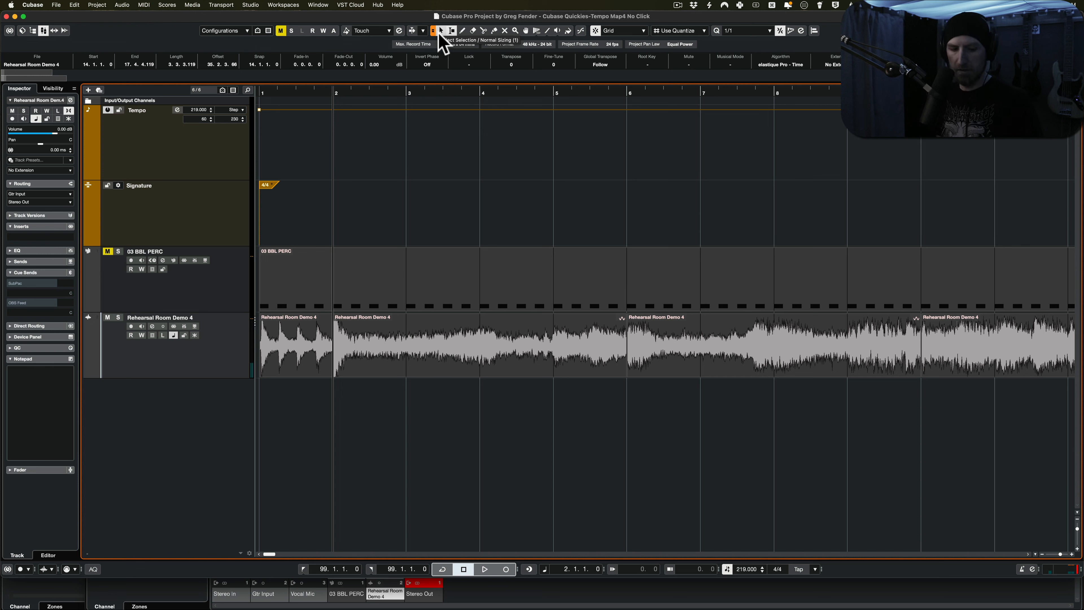
pyautogui.hotkey('shift', '1')
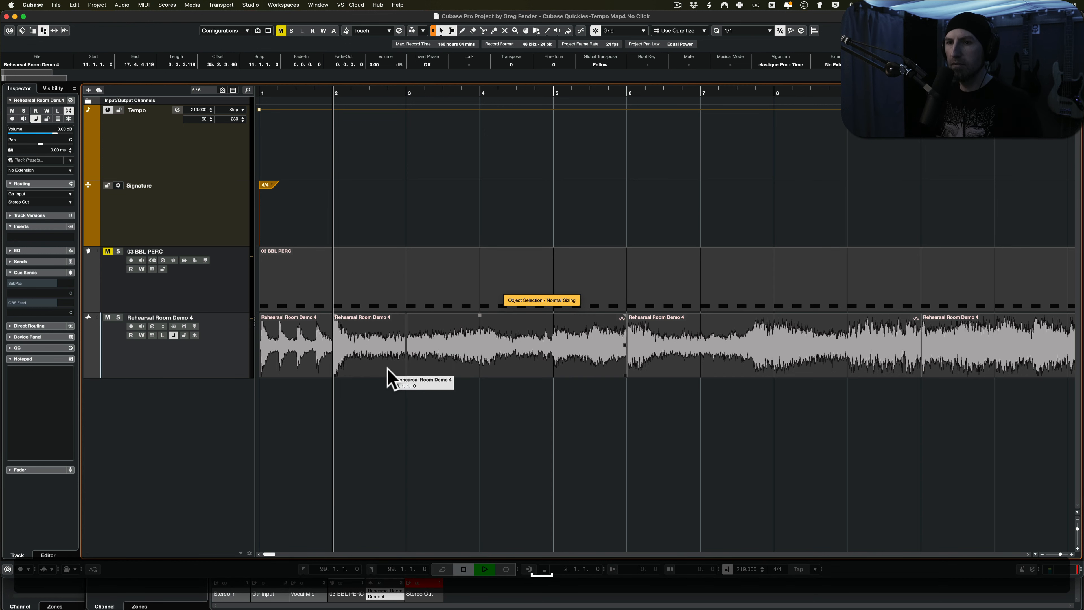
# Unmute the 03 BBL PERC track and play it together with the stretched demo from bar 1 to about bar 11.
pyautogui.press('space')
pyautogui.press('space')
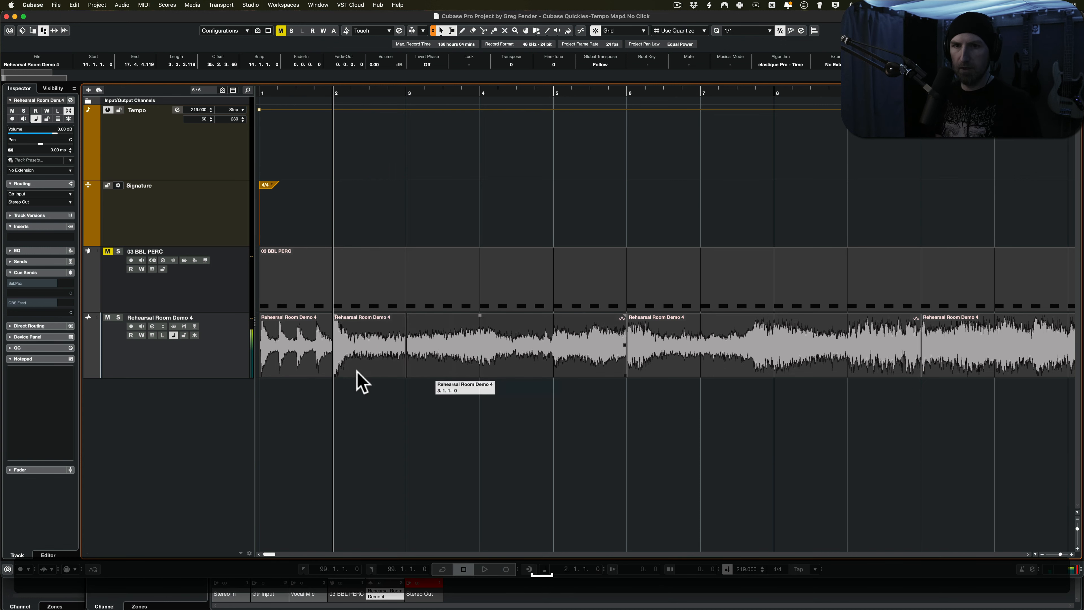
pyautogui.press(',')
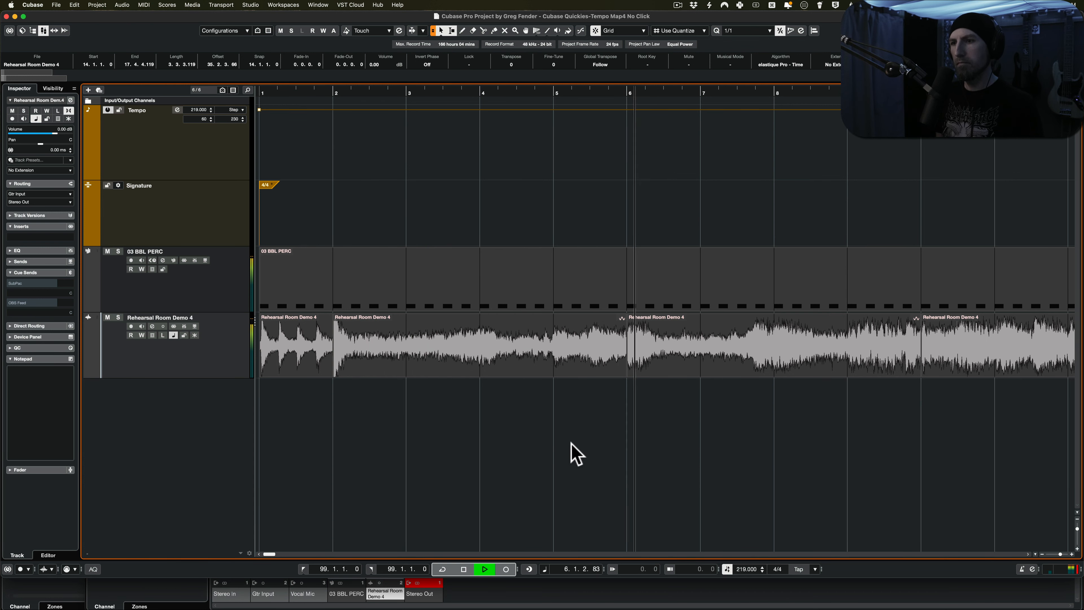
pyautogui.press('shift')
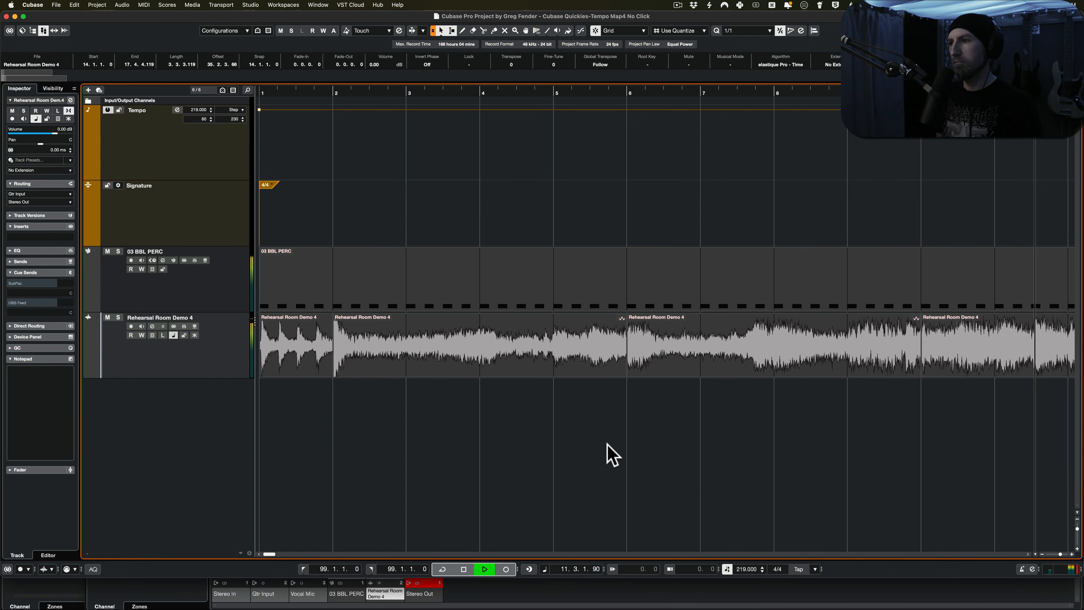
pyautogui.press('space')
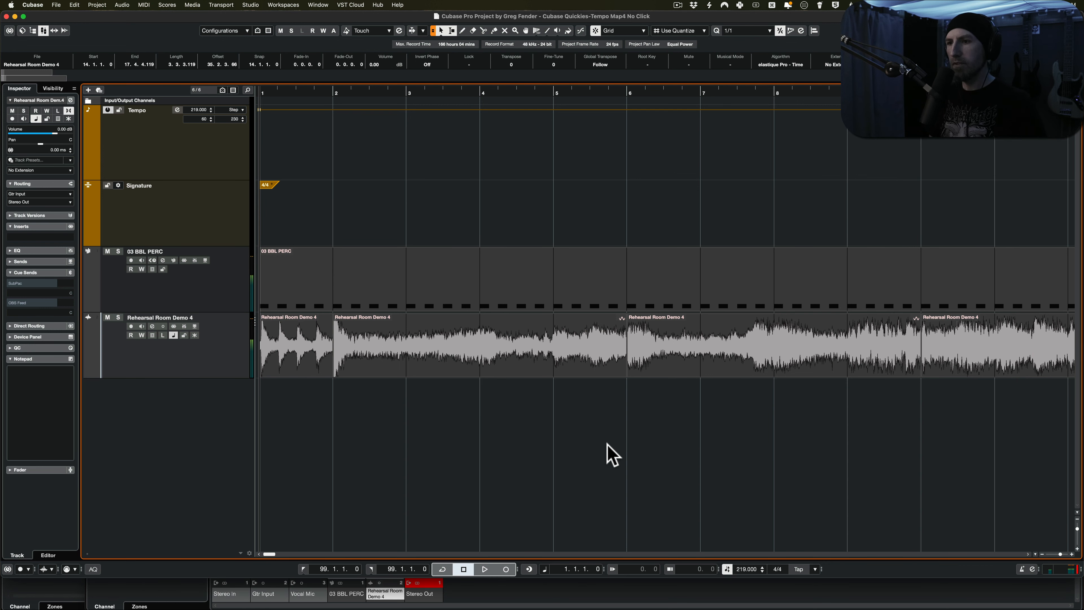